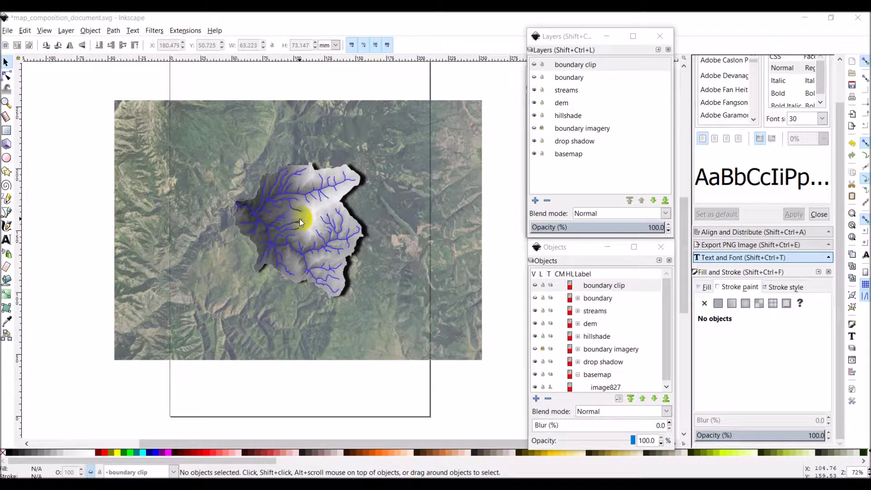
Add a new layer named 'legend' at the top of the layer stack and make it current
scroll(293, 217, up, 1)
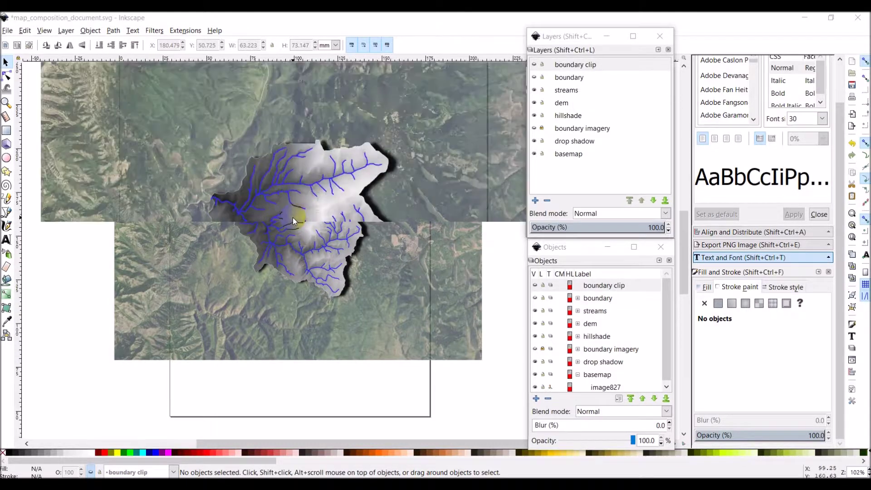
scroll(292, 217, up, 1)
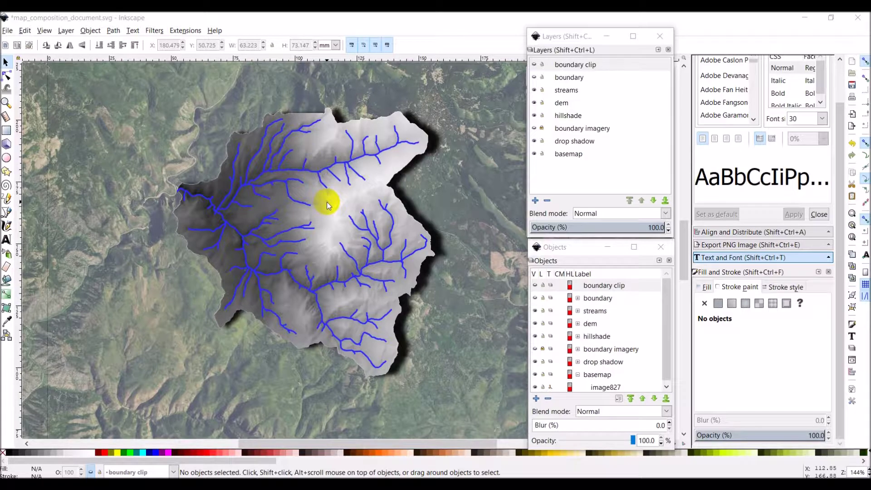
scroll(333, 221, down, 2)
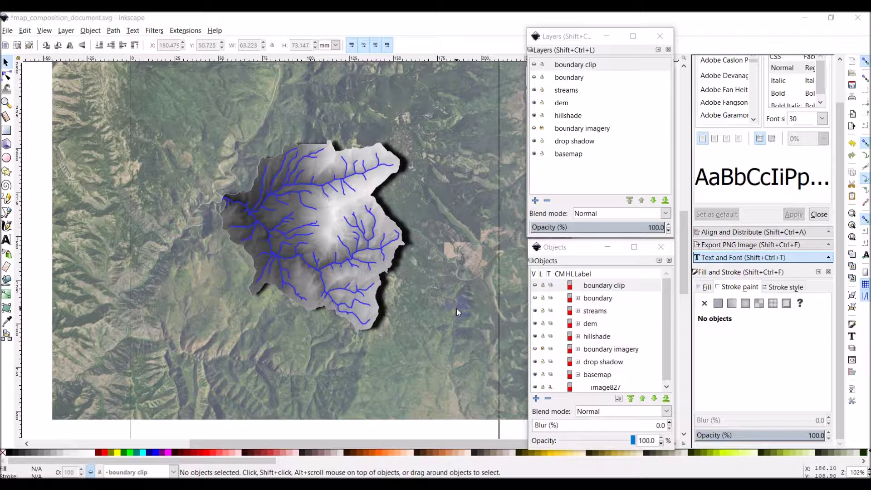
scroll(456, 308, right, 4)
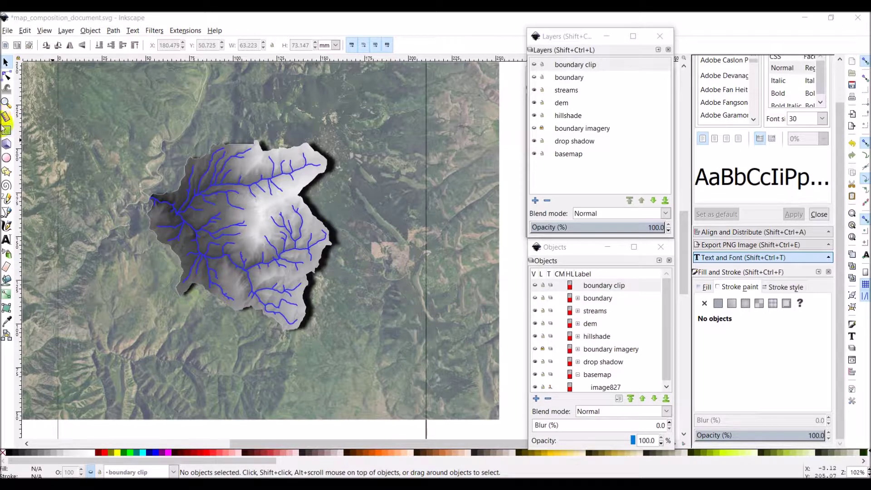
click(535, 201)
text(le)
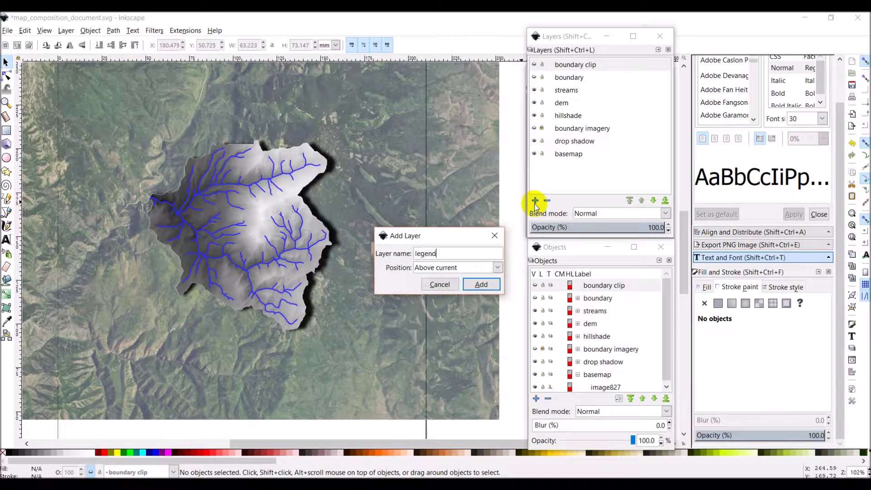
text(gend)
key(Return)
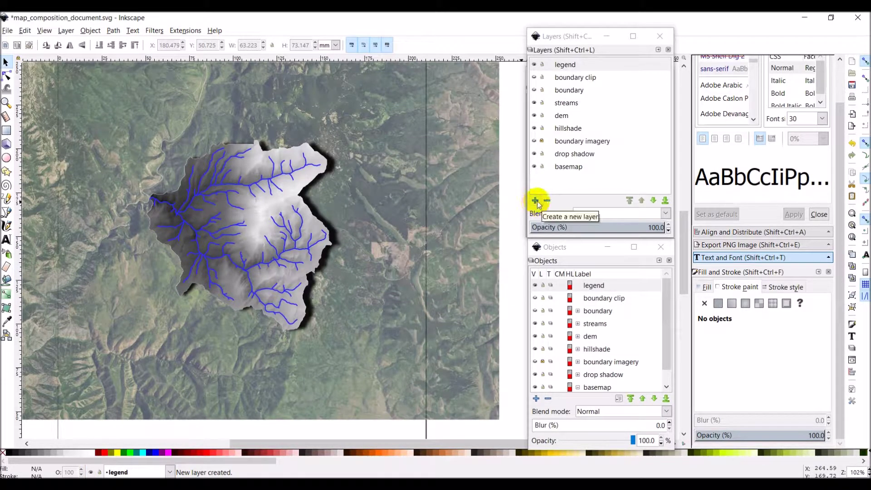
click(562, 67)
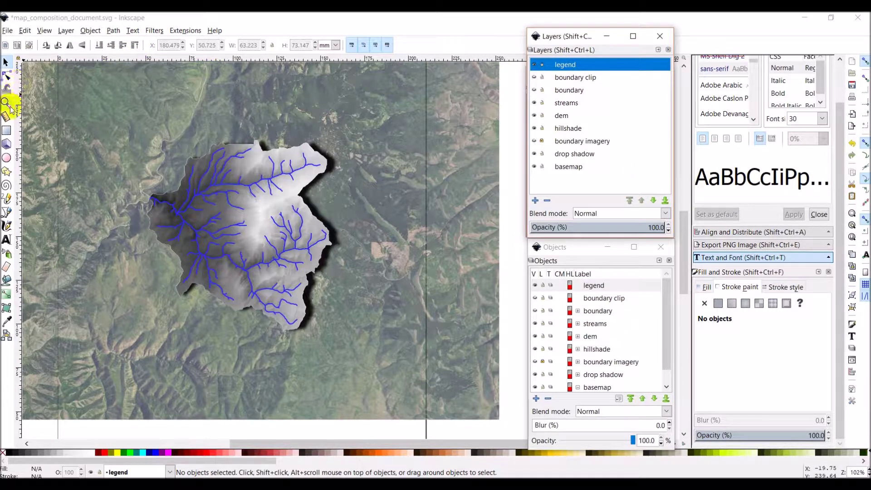
Draw a white rectangle of about 76 × 65 mm in the map's lower-right corner
click(10, 131)
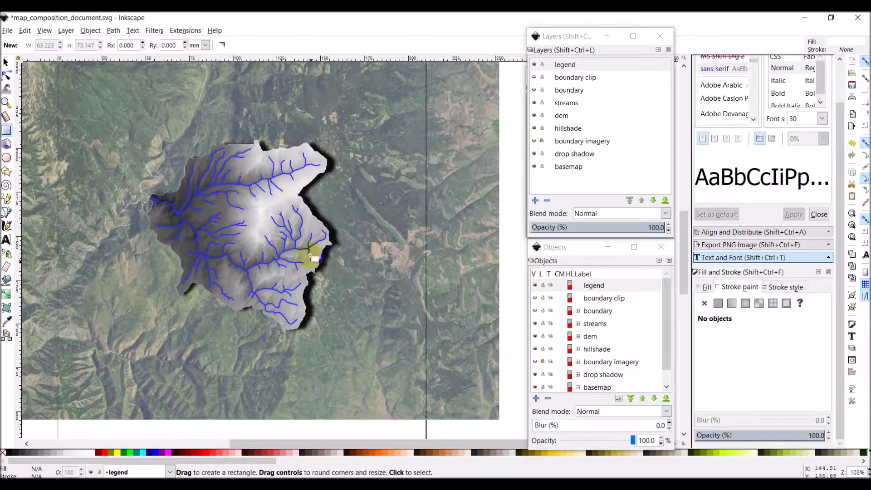
mouse_move(358, 298)
mouse_down()
mouse_move(461, 404)
mouse_move(492, 412)
mouse_up()
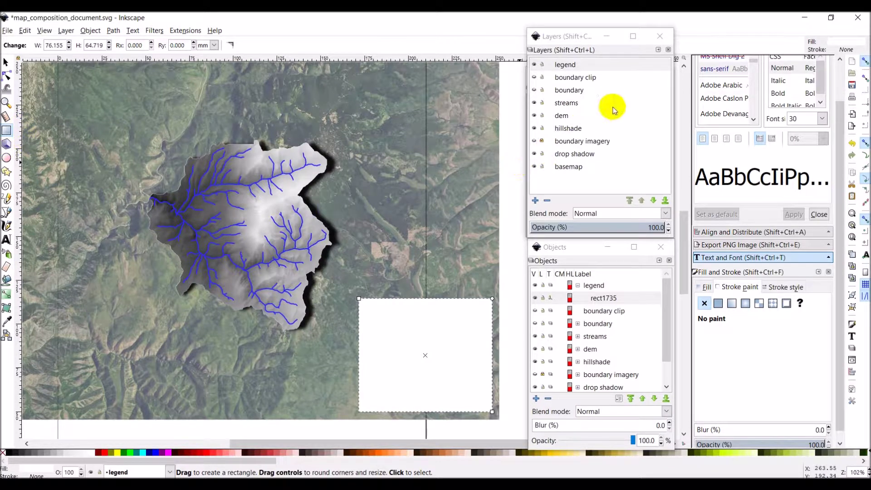
click(592, 285)
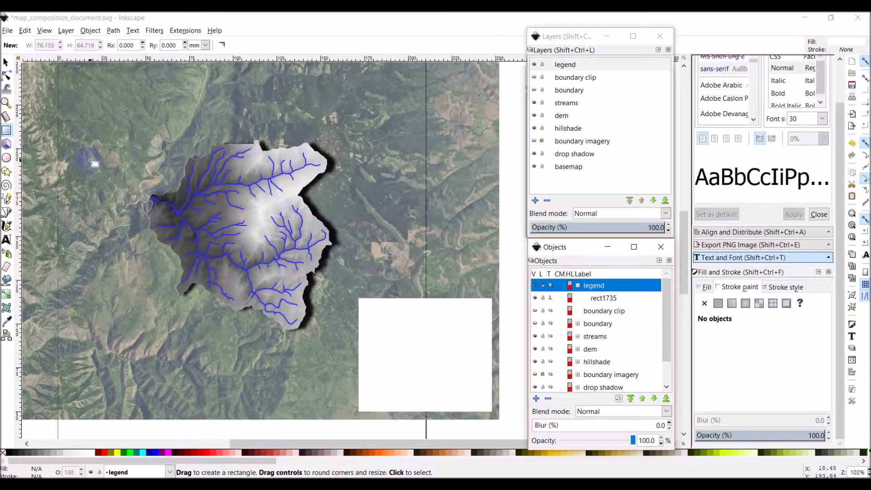
Draw a short horizontal line with the Bezier pen near the top left of the legend box
click(8, 215)
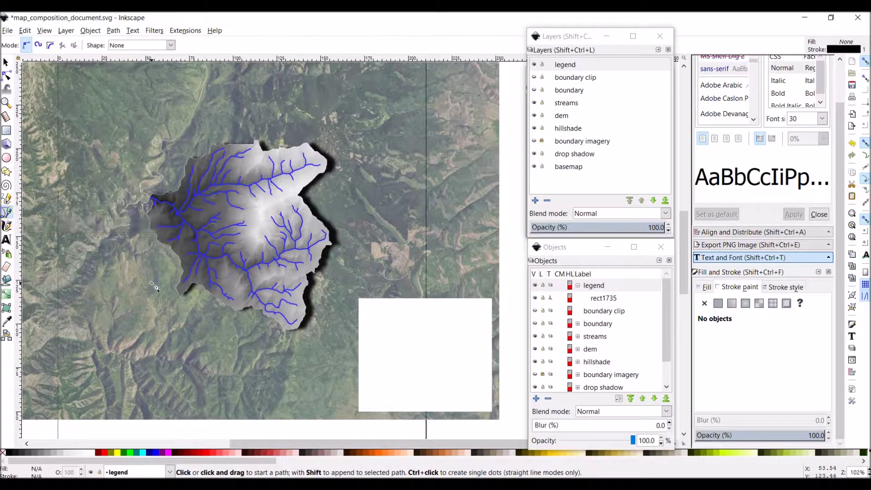
click(366, 314)
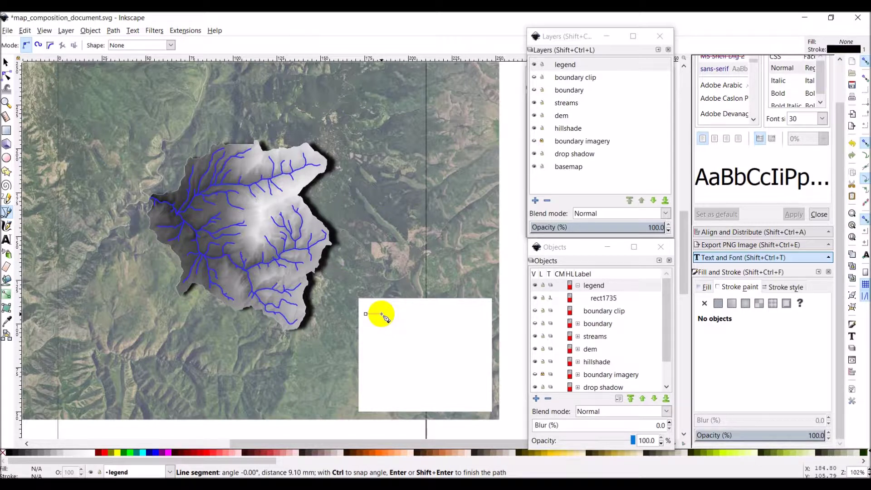
double_click(381, 314)
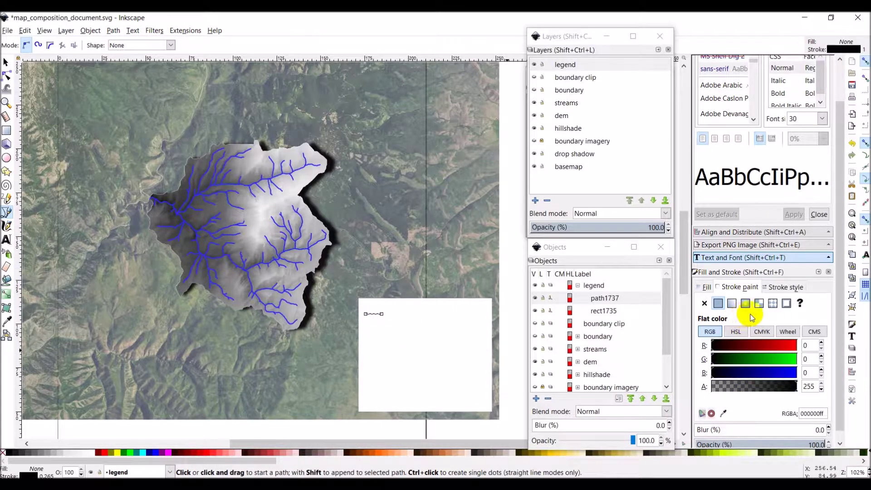
Sample the stream blue 2a2aff from the map with the eyedropper, cancelling a stray path
click(723, 414)
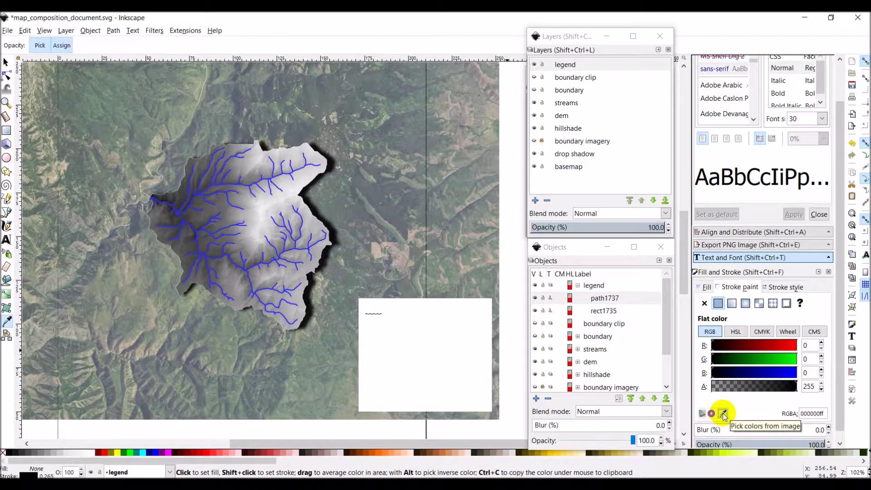
shift+click(273, 260)
key(b)
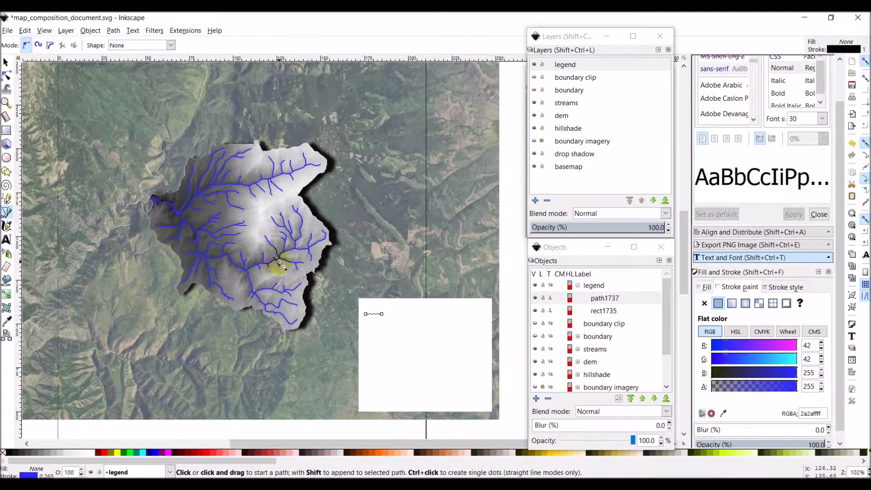
mouse_move(279, 262)
mouse_down()
mouse_move(288, 260)
mouse_move(275, 262)
mouse_up()
scroll(277, 264, up, 2)
scroll(281, 262, up, 2)
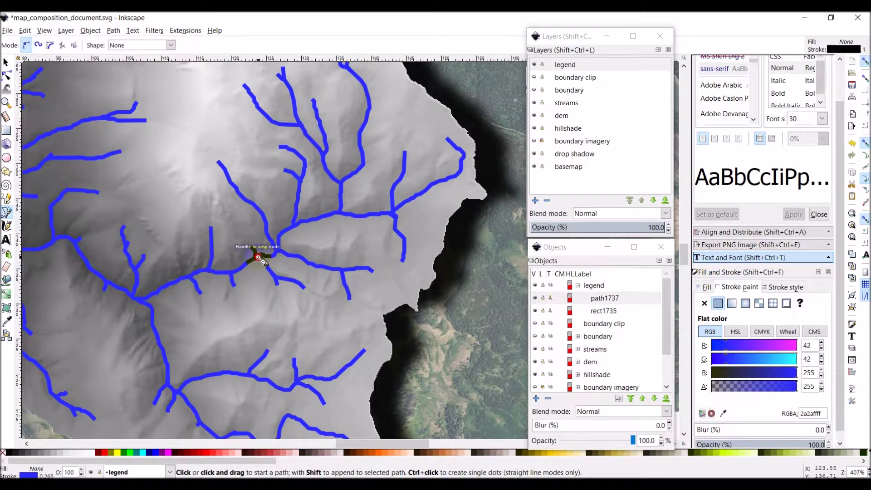
click(258, 256)
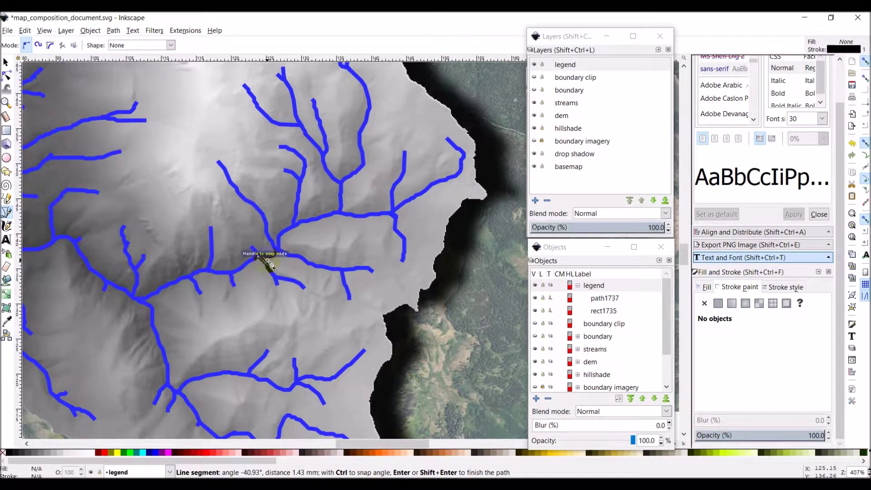
key(Escape)
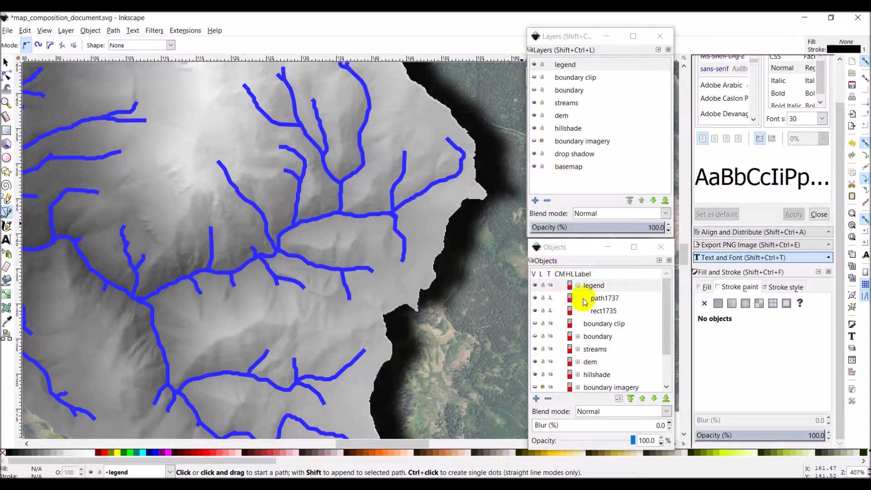
Reselect the legend line and apply the sampled stream blue (2a2affff) to its stroke
click(608, 298)
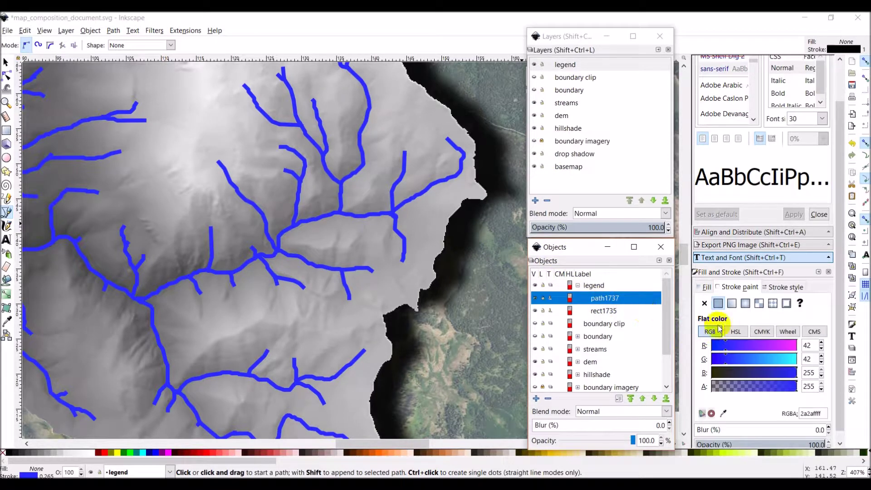
click(724, 413)
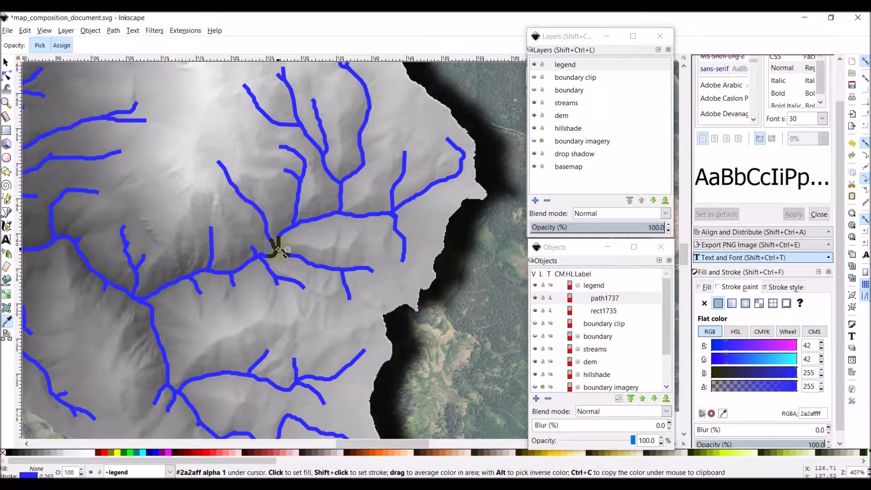
key(b)
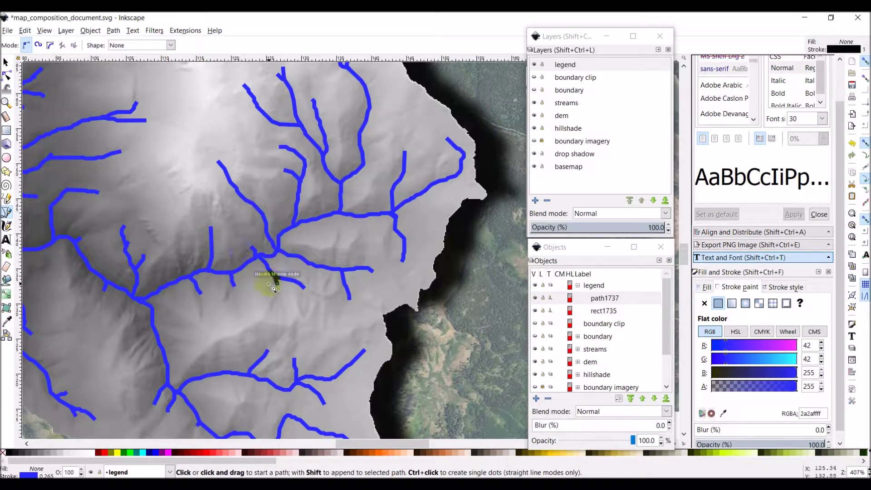
scroll(272, 284, down, 1)
scroll(272, 284, down, 1)
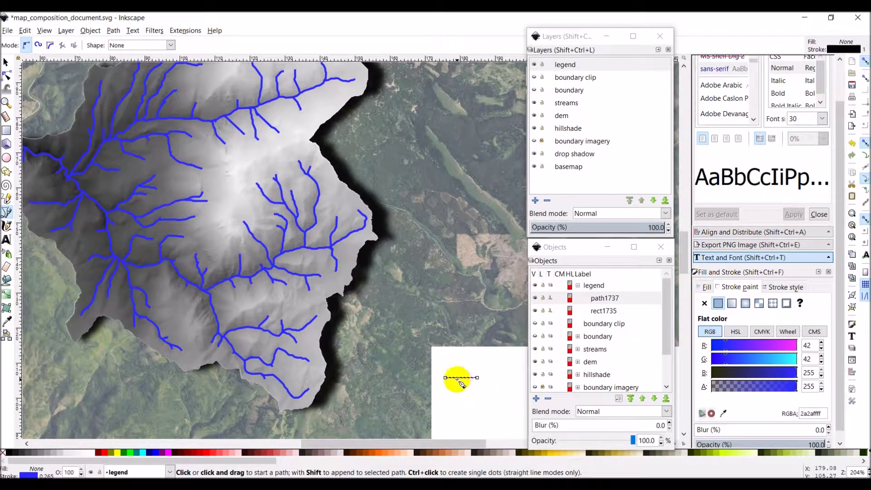
Increase the blue legend line's stroke width step by step to 0.765 mm
click(6, 62)
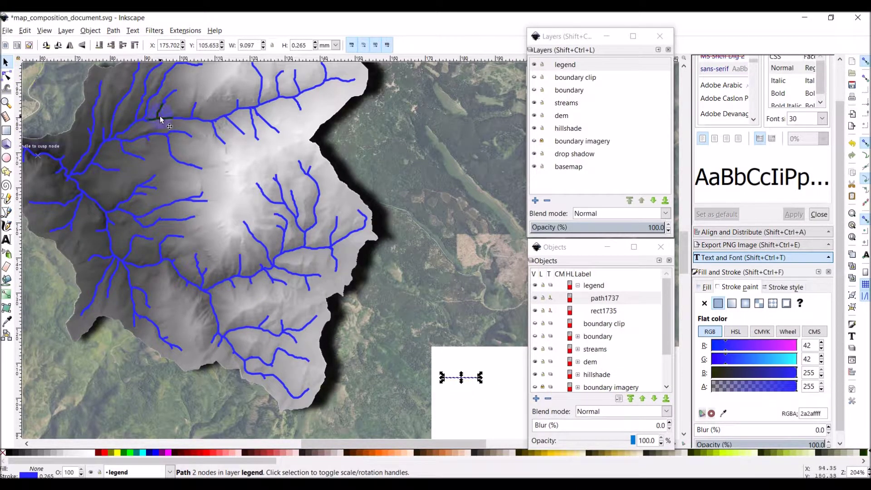
click(782, 287)
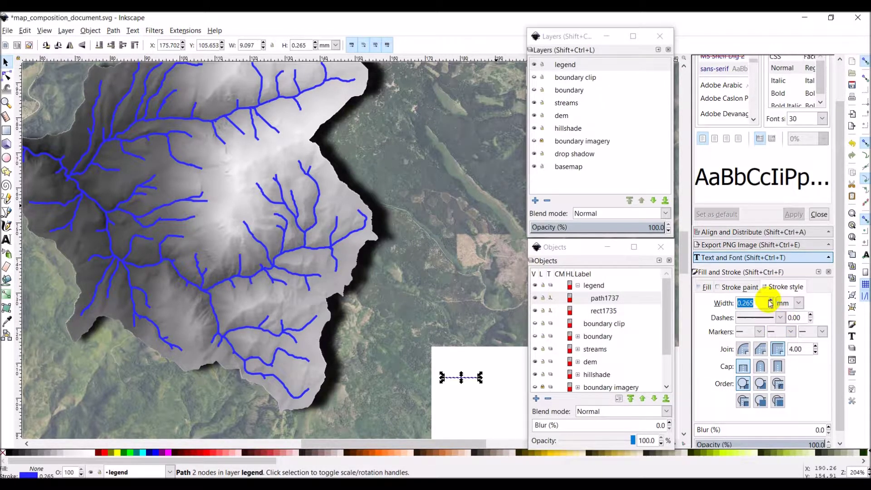
click(770, 300)
click(770, 301)
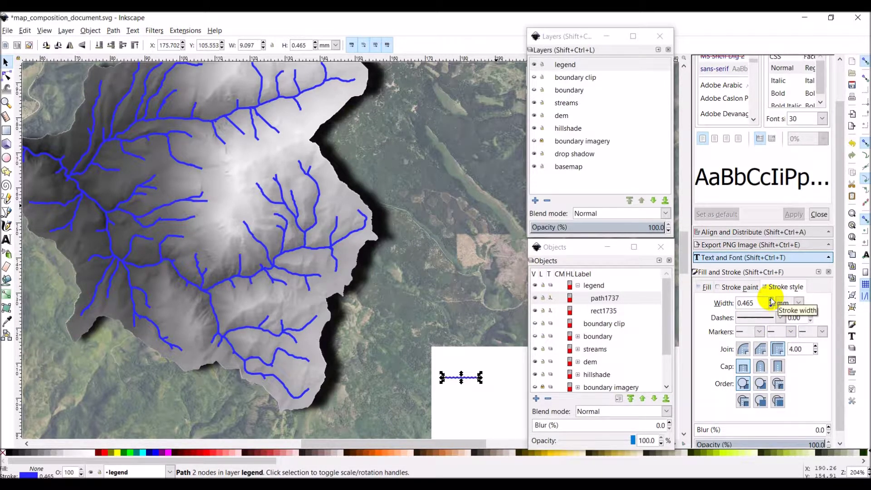
click(770, 301)
click(770, 300)
click(771, 300)
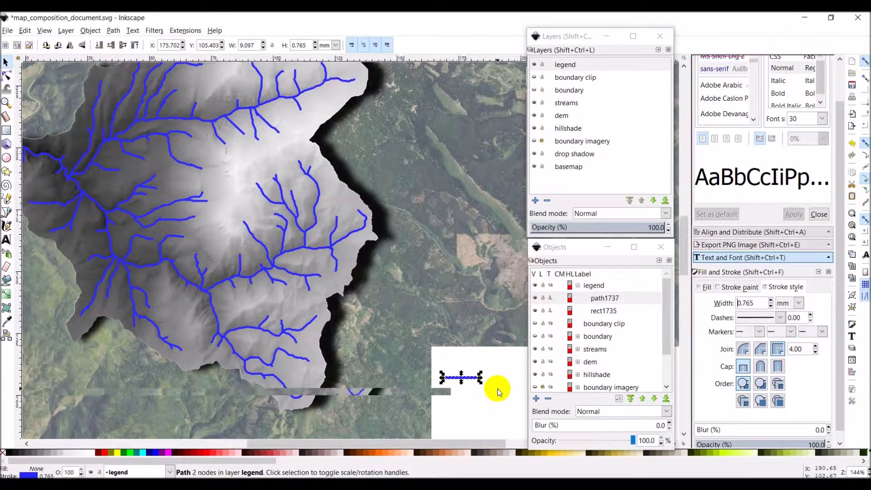
scroll(498, 389, up, 1)
scroll(497, 389, right, 8)
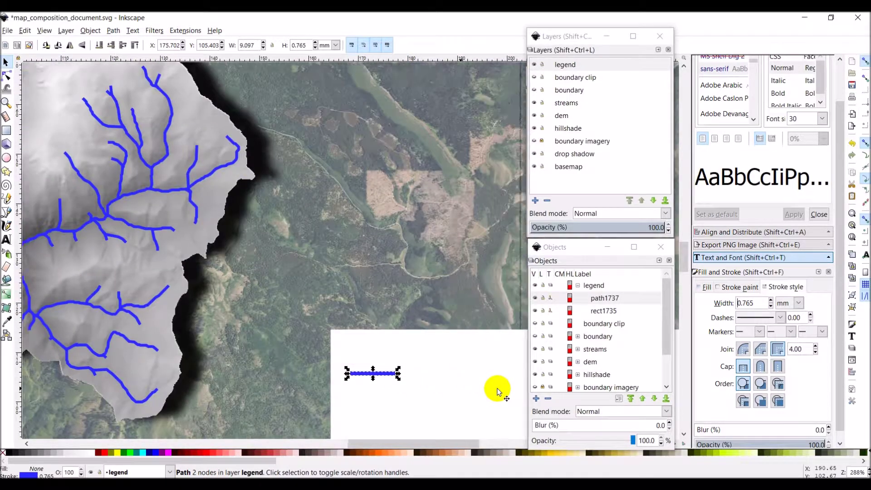
scroll(402, 363, down, 4)
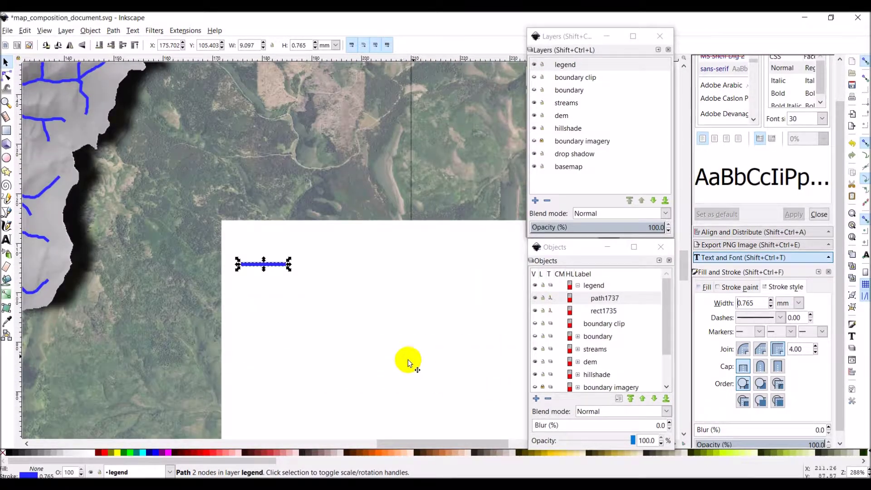
Set the text font size to 12 and type the label 'Streams' right of the blue line
scroll(800, 157, up, 1)
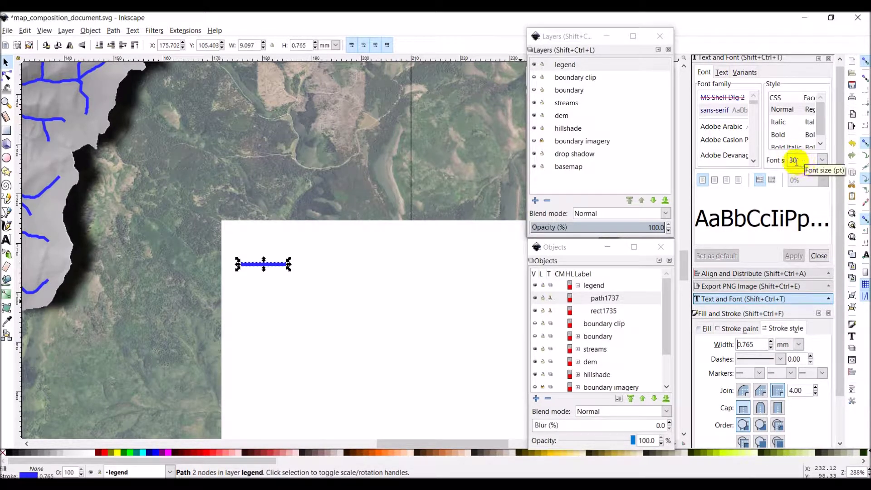
drag(798, 158, 785, 165)
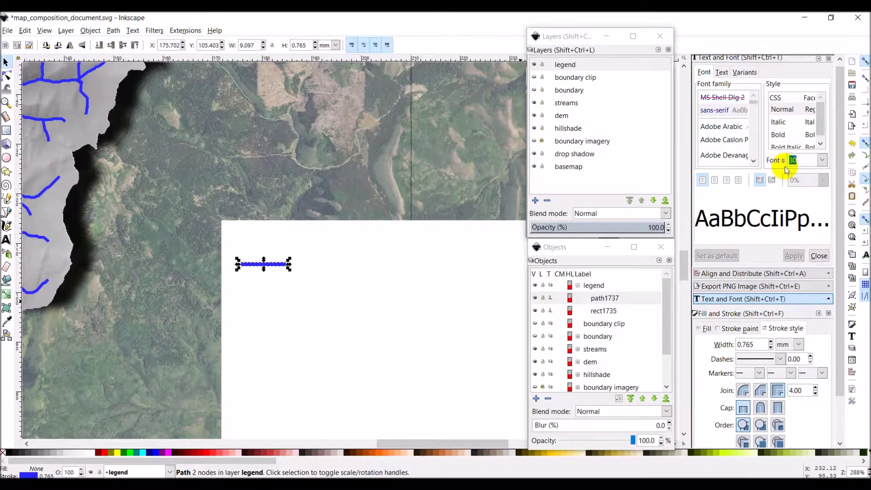
text(12)
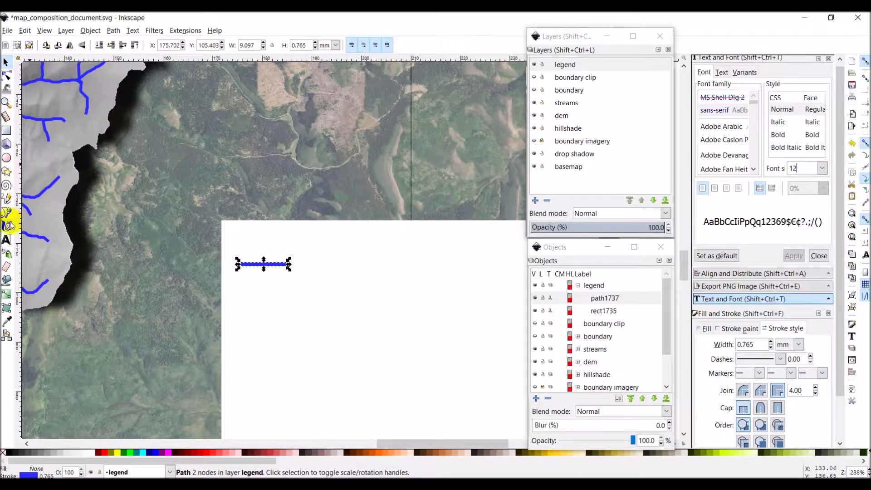
click(6, 239)
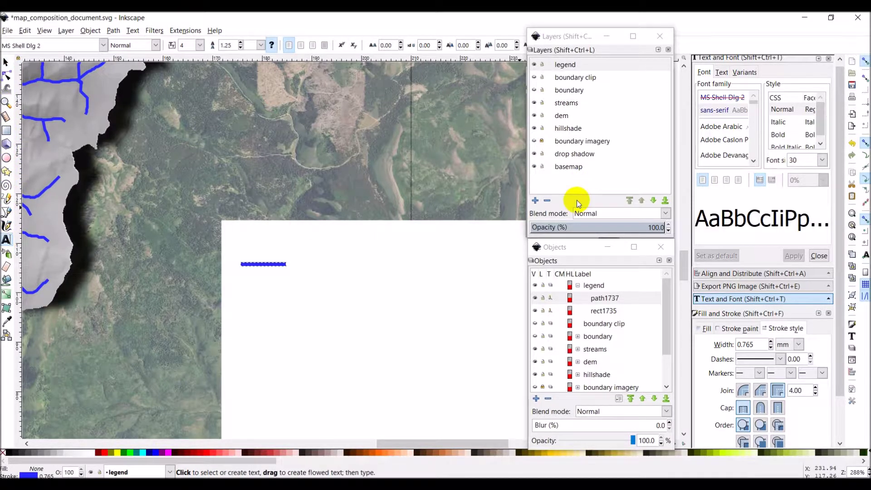
double_click(789, 161)
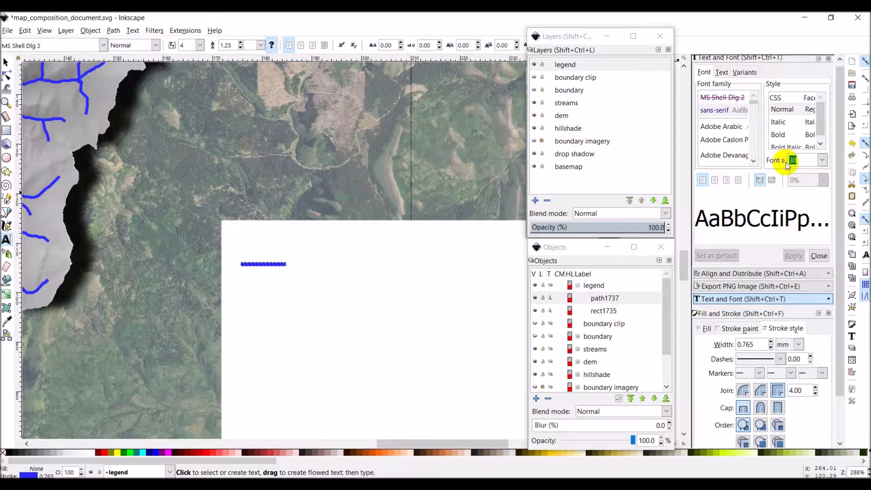
text(12)
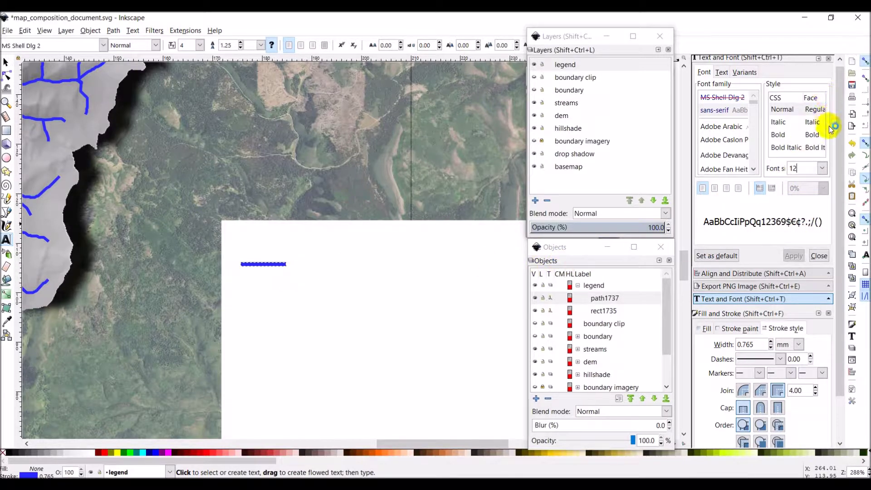
scroll(838, 134, up, 1)
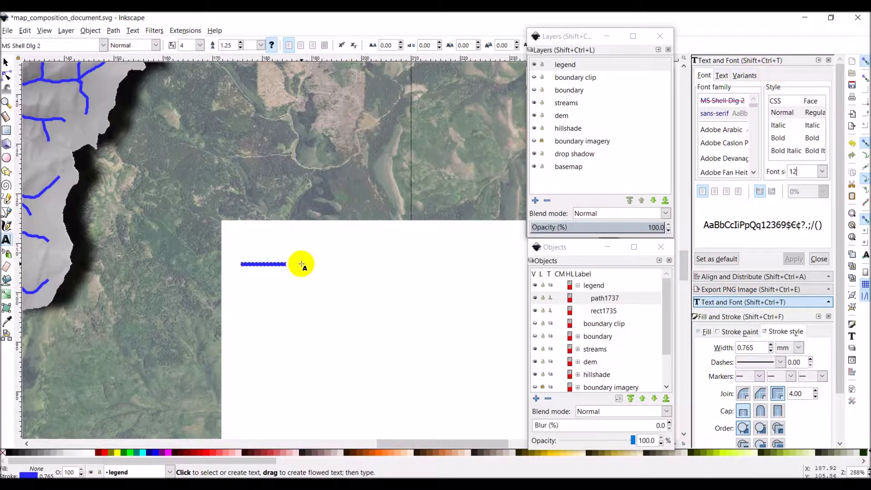
click(300, 263)
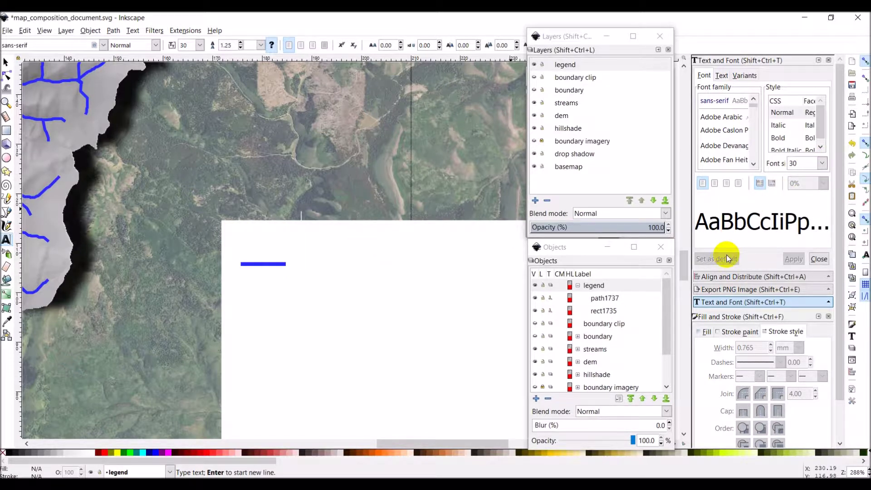
text(Streams)
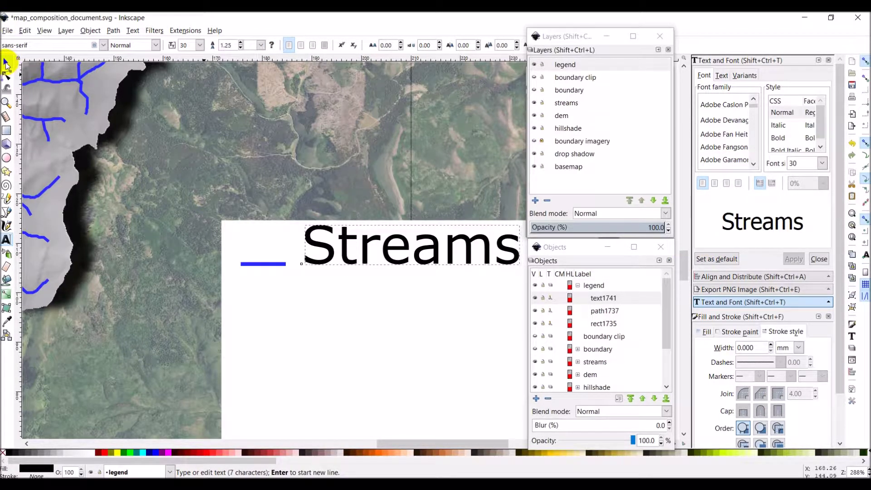
Apply a 12 pt font size to the Streams label in the Text and Font dialog
click(6, 63)
click(370, 241)
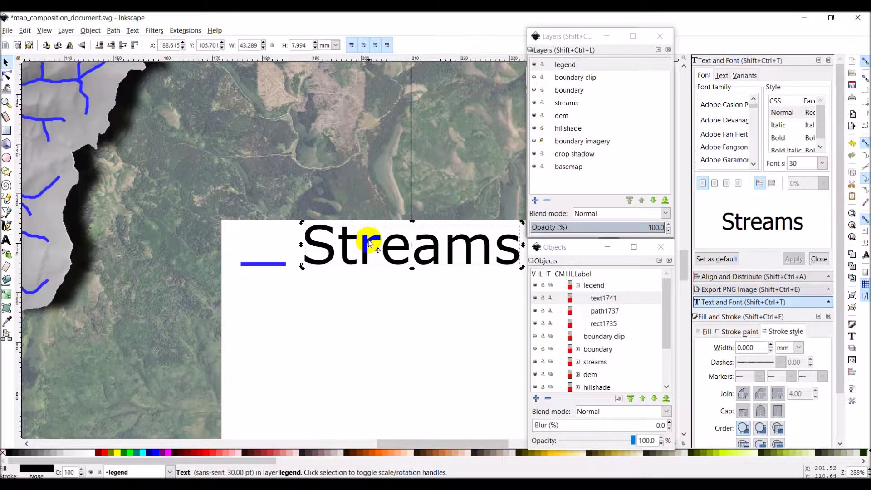
double_click(351, 255)
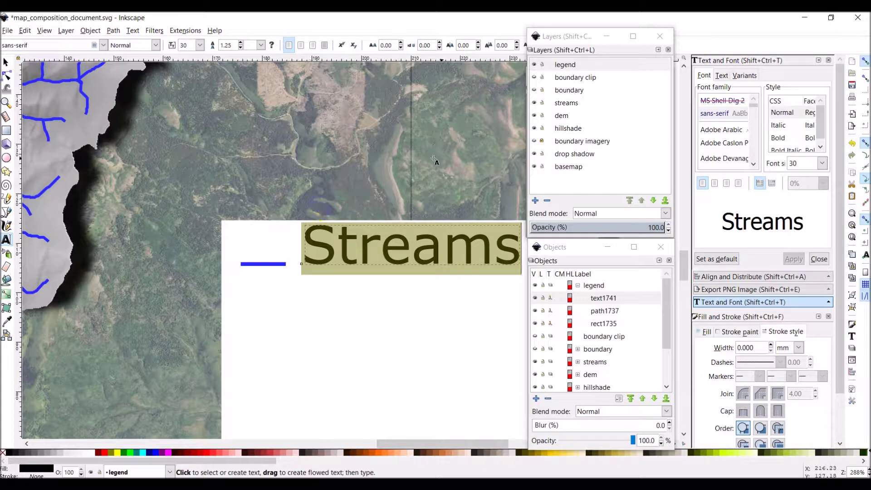
click(780, 166)
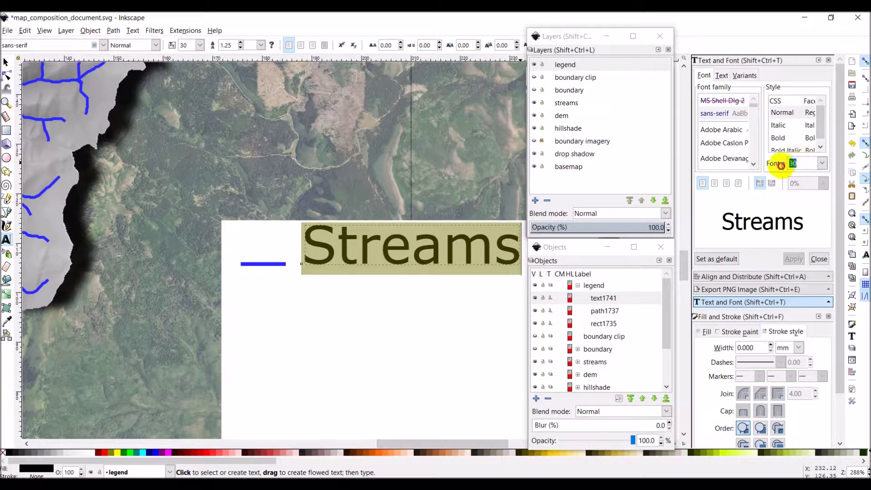
text(12)
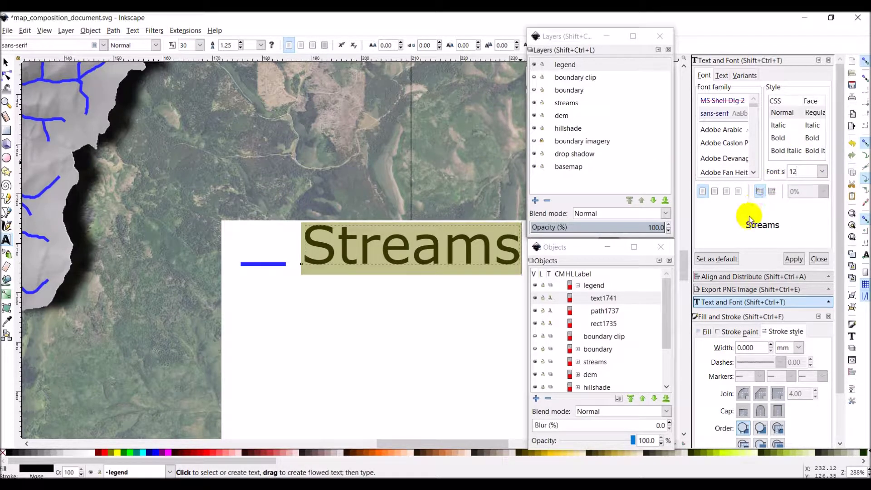
click(794, 261)
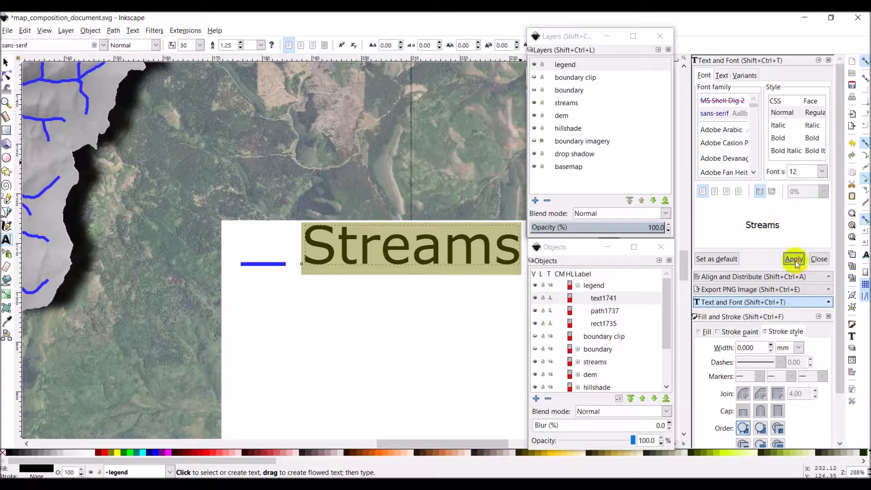
click(818, 258)
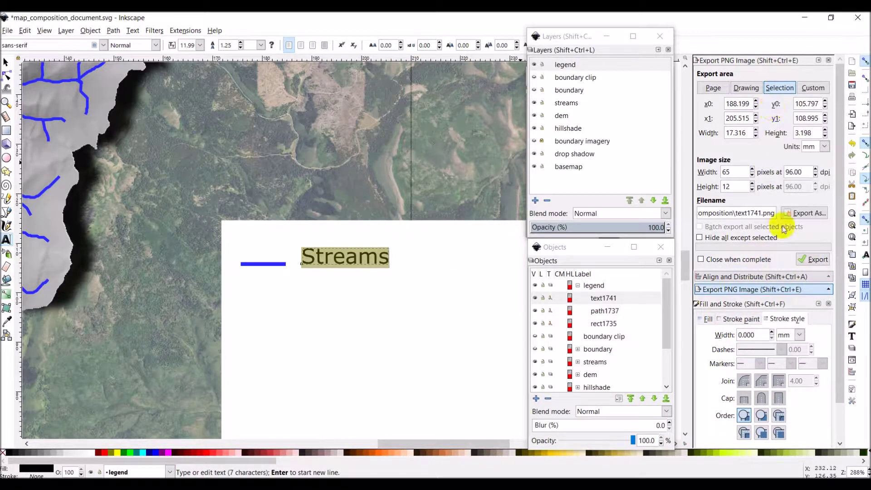
Centre the blue line on the Streams label's horizontal axis using Align and Distribute
click(828, 277)
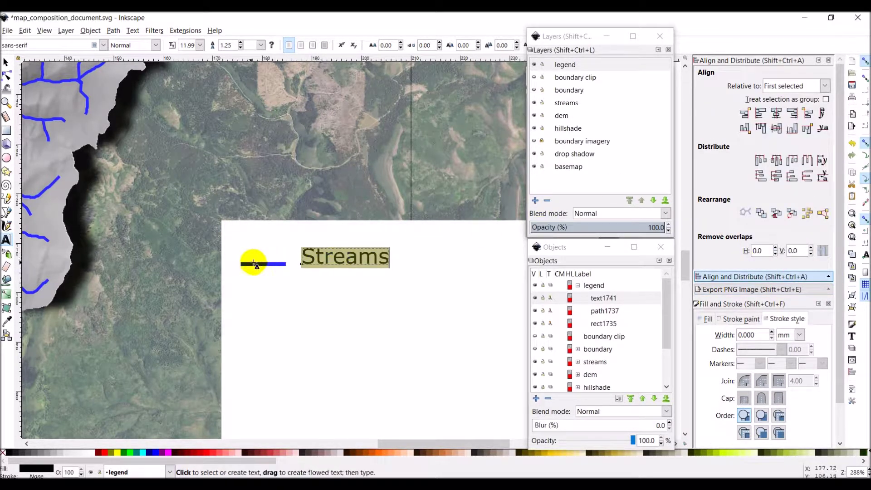
click(6, 62)
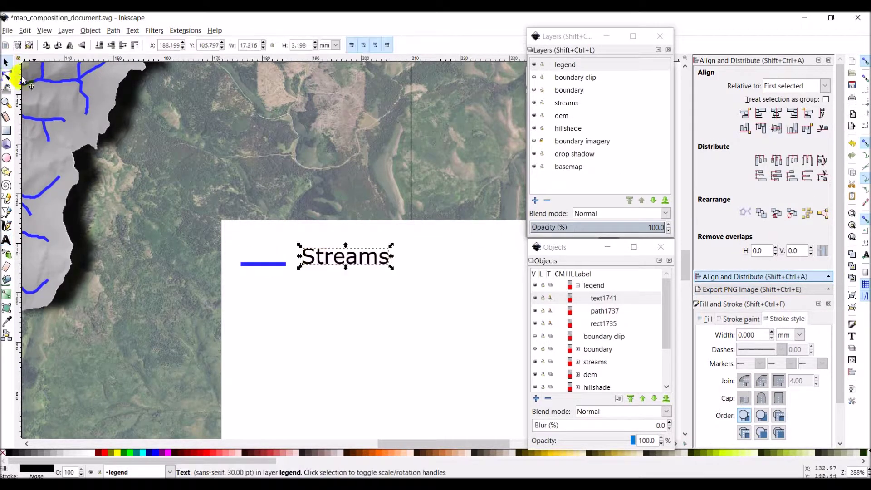
click(260, 263)
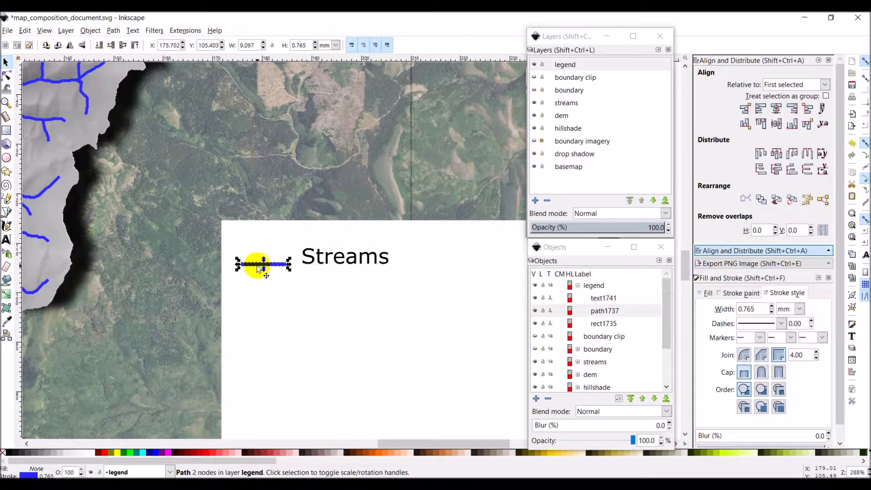
shift+click(342, 257)
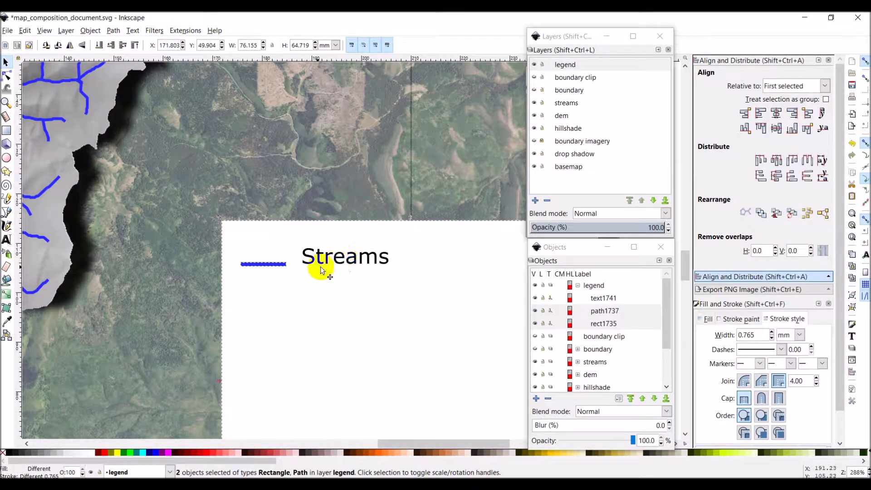
alt+click(273, 255)
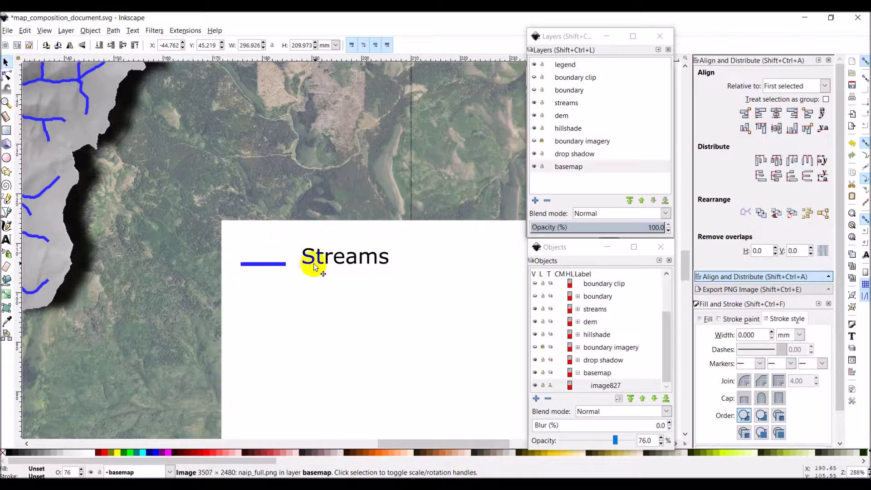
click(313, 267)
shift+click(271, 269)
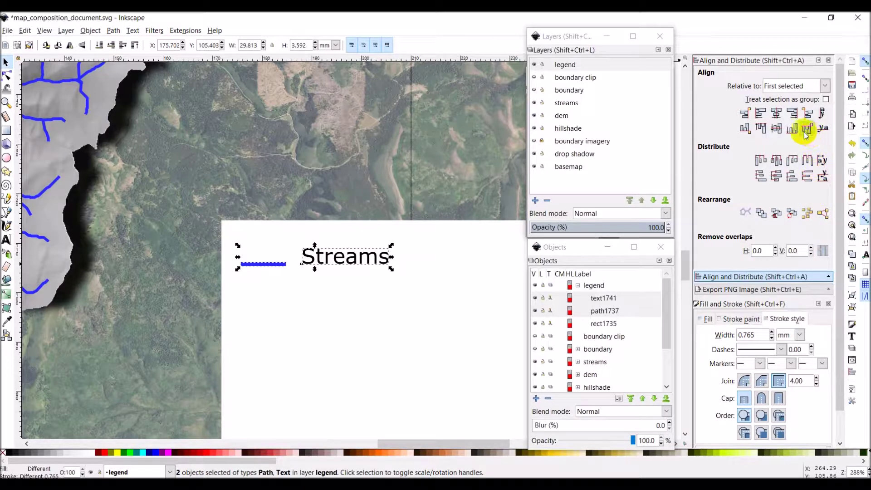
click(775, 129)
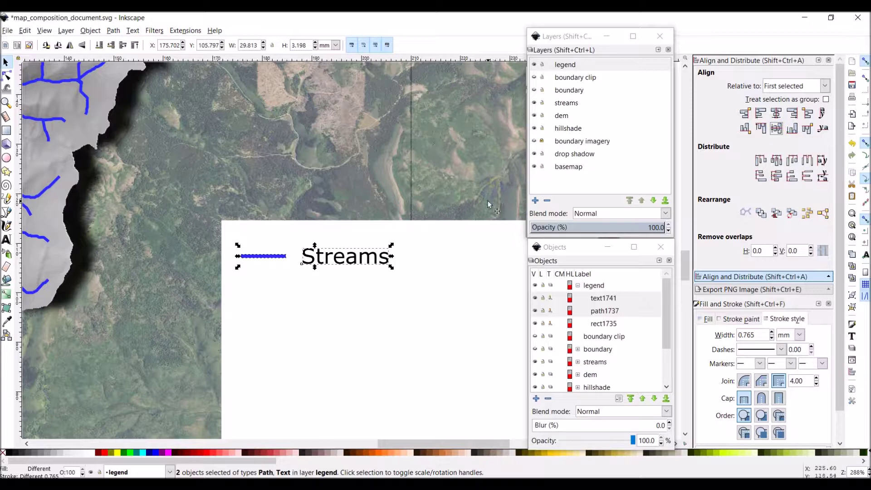
click(398, 255)
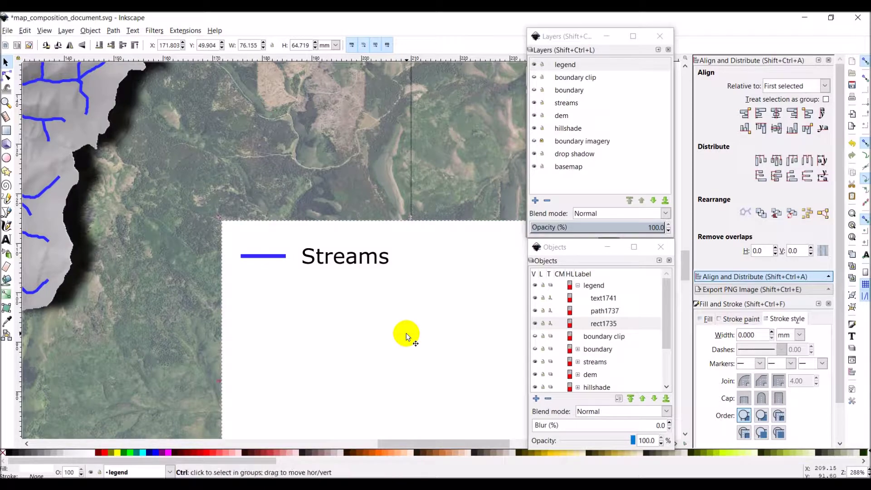
scroll(406, 334, down, 2)
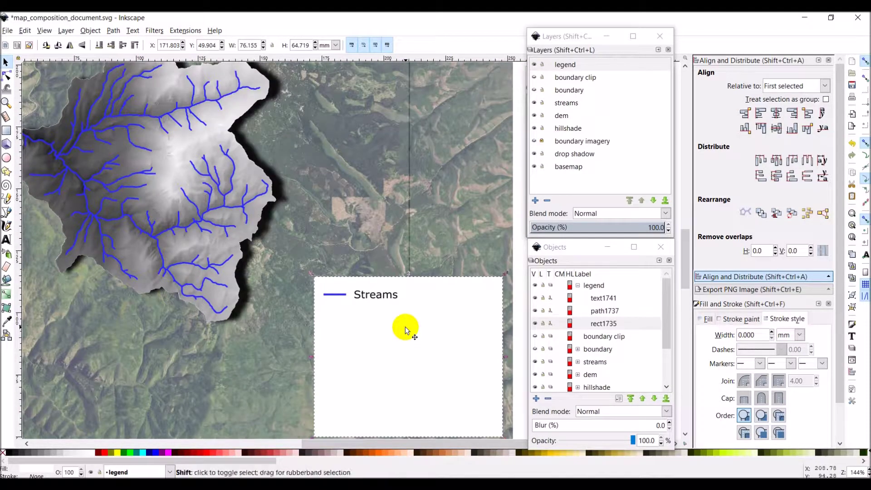
Shrink the white legend rectangle to about 43.3 × 14.7 mm and move it around the Streams entry
scroll(405, 330, right, 4)
scroll(405, 330, down, 4)
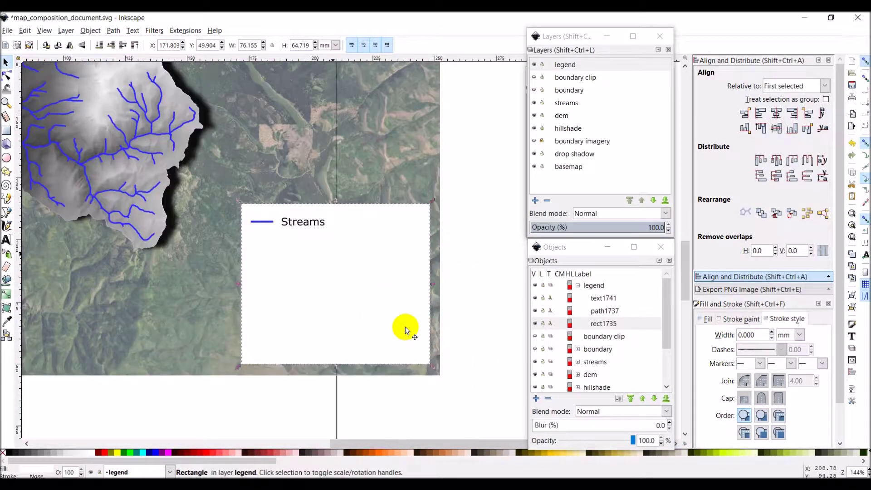
click(386, 311)
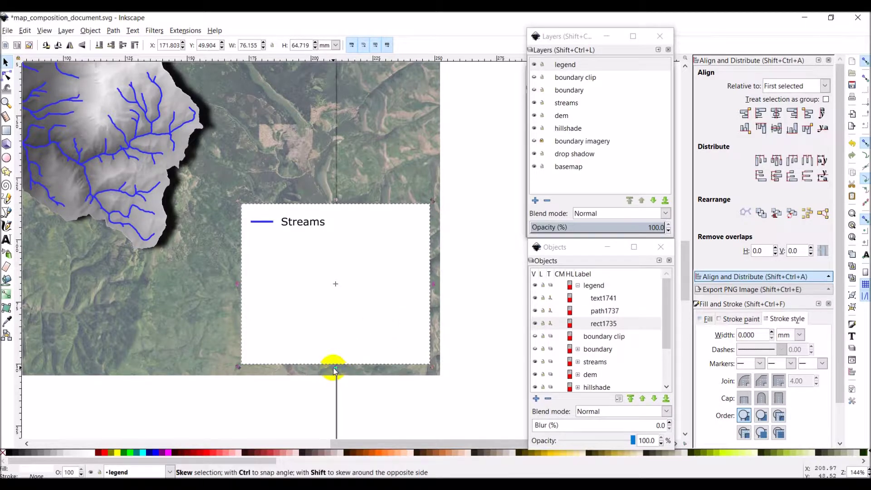
click(319, 295)
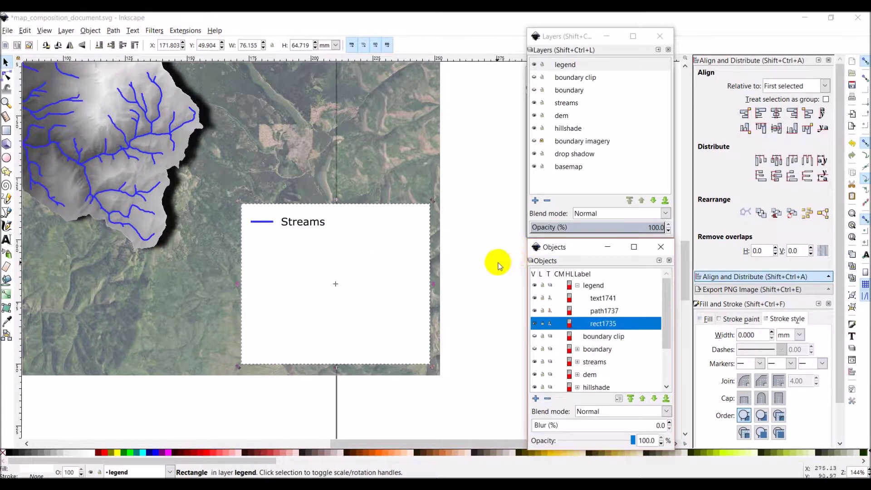
click(467, 257)
click(331, 278)
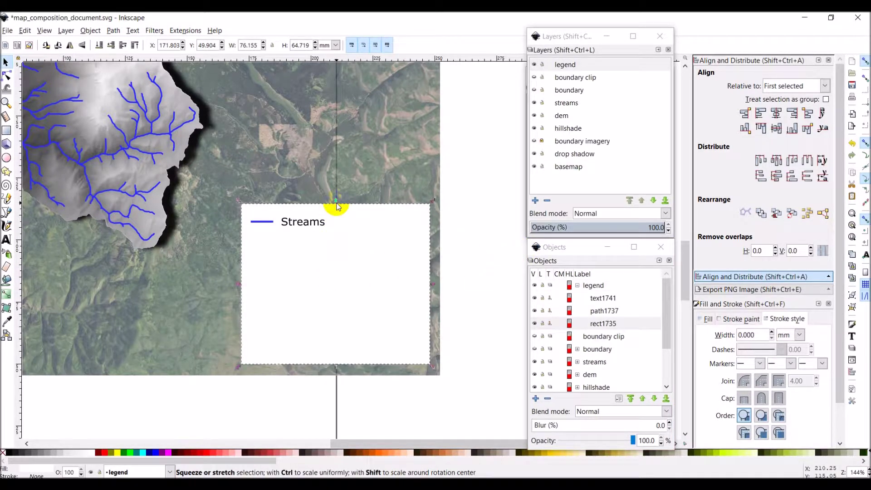
drag(332, 363, 348, 245)
drag(435, 222, 351, 217)
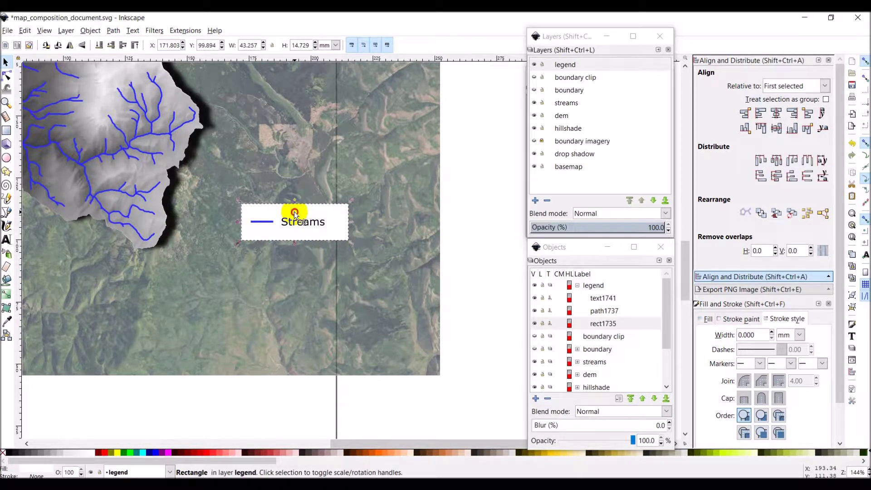
drag(294, 212, 316, 229)
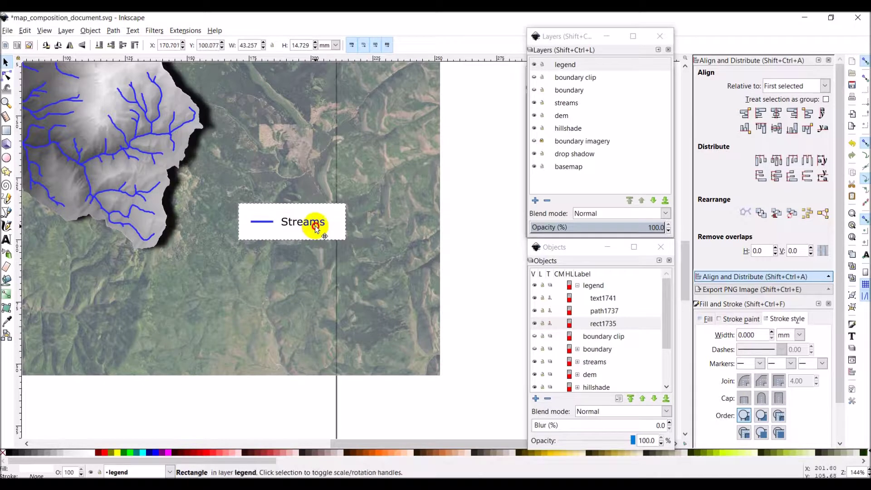
Group the blue line with the Streams label using Ctrl+G
click(289, 222)
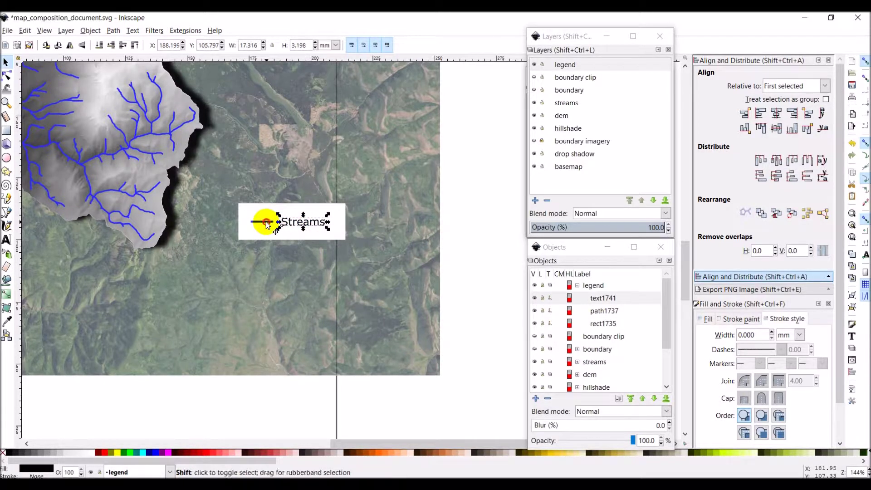
shift+click(267, 226)
key(ctrl+g)
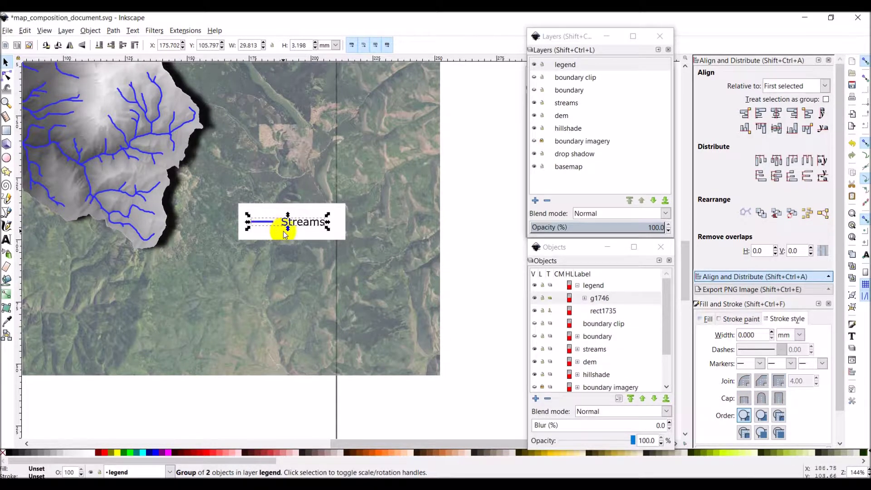
Centre the white legend box on the line-and-label group along the vertical axis
shift+click(338, 214)
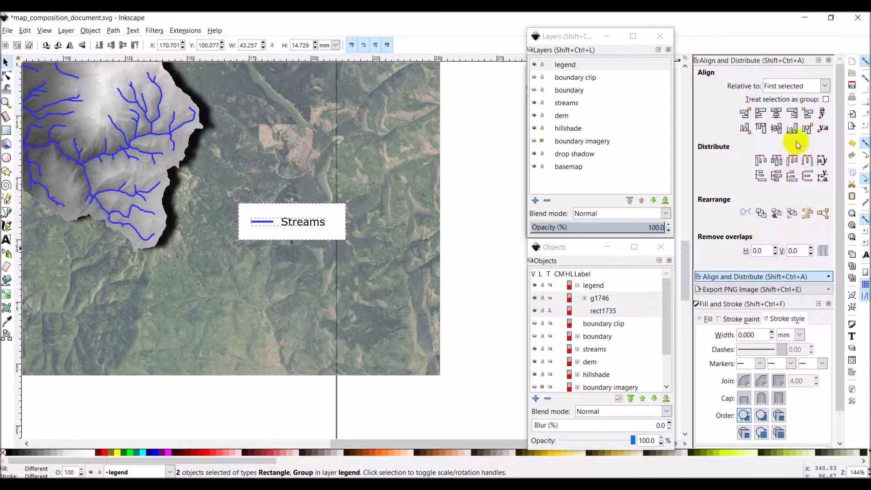
click(775, 127)
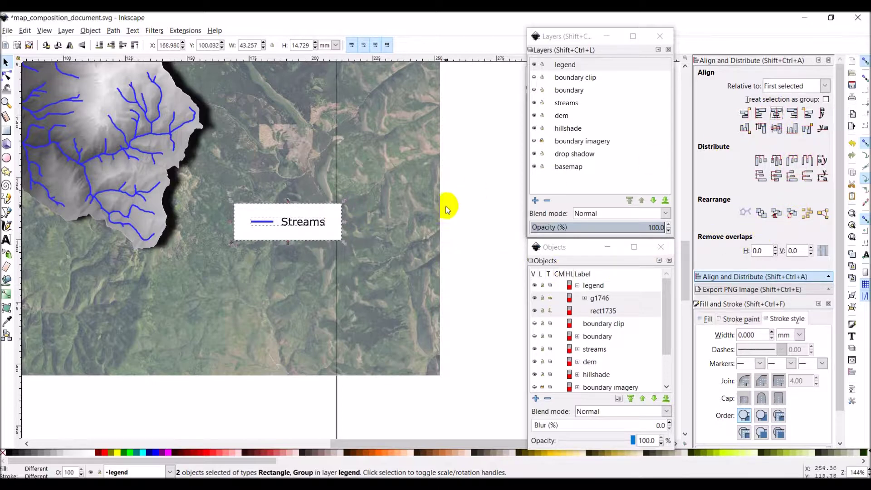
click(481, 224)
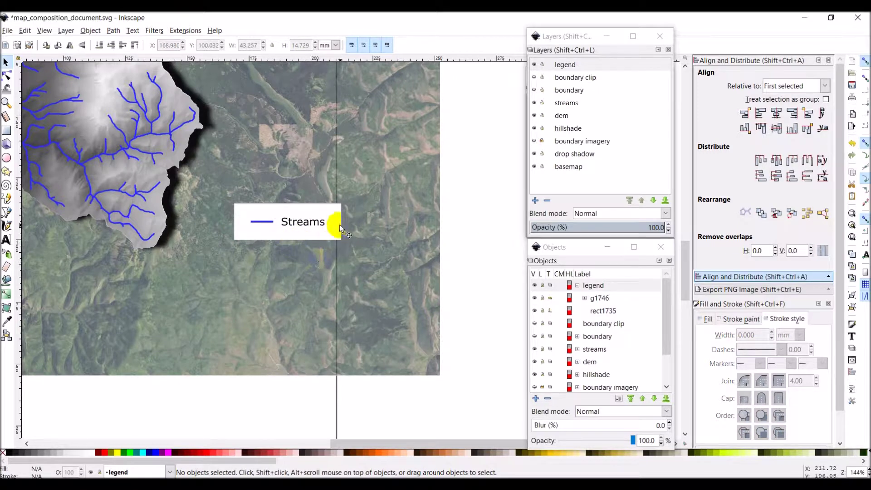
click(343, 260)
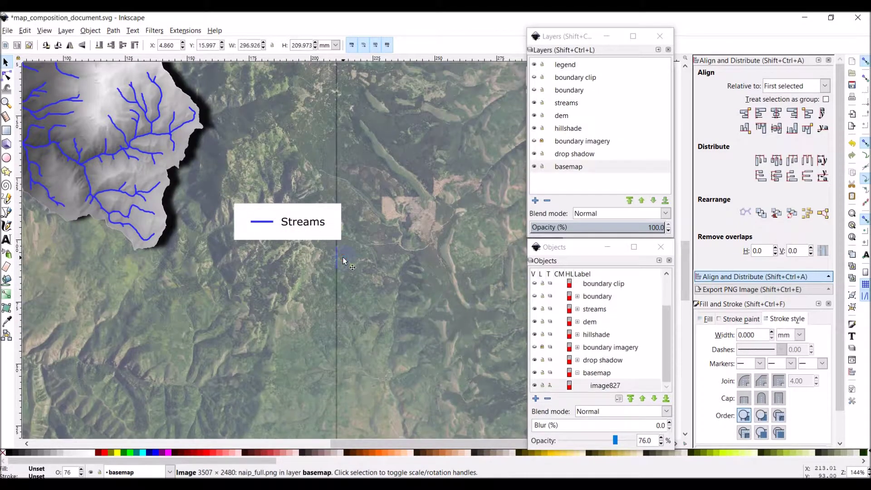
Undo the accidental basemap move and lock the basemap layer
click(25, 31)
click(43, 45)
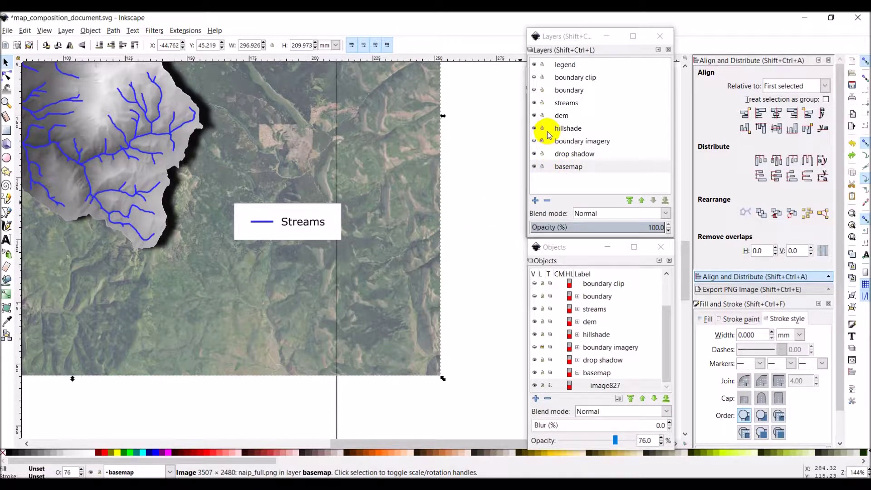
click(542, 167)
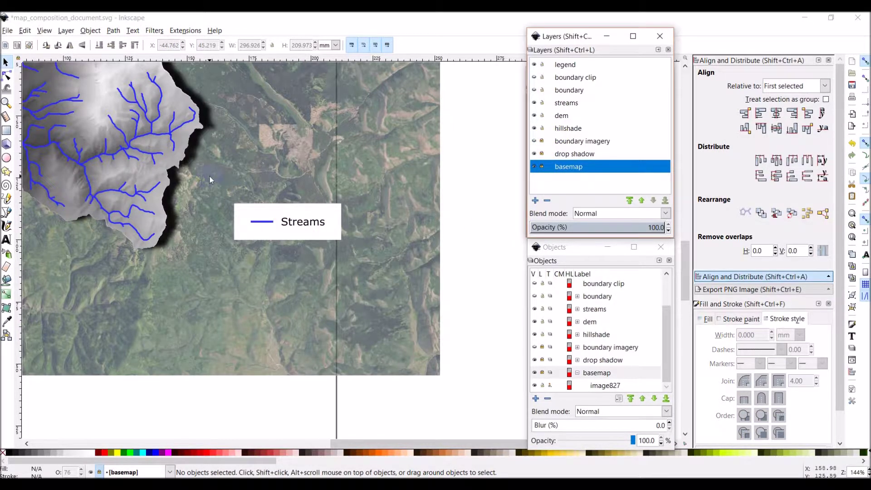
Move the whole Streams legend to the map's lower-right corner
drag(210, 177, 391, 273)
drag(306, 221, 396, 346)
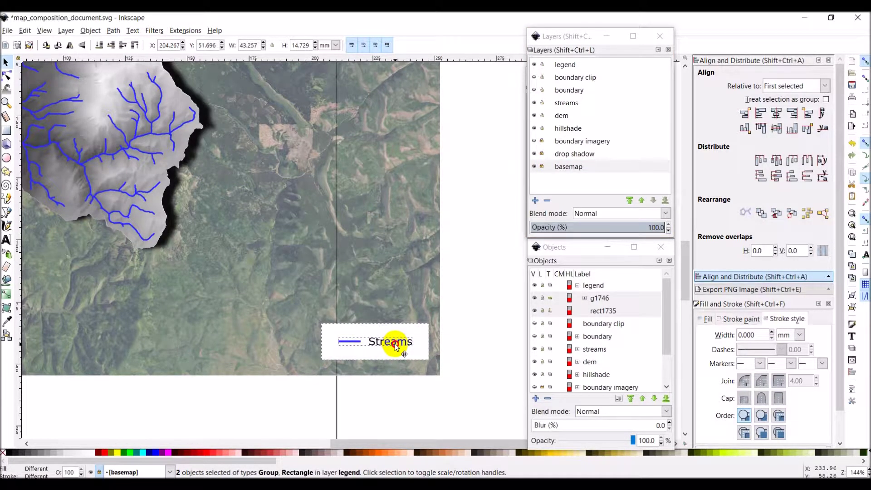
click(467, 334)
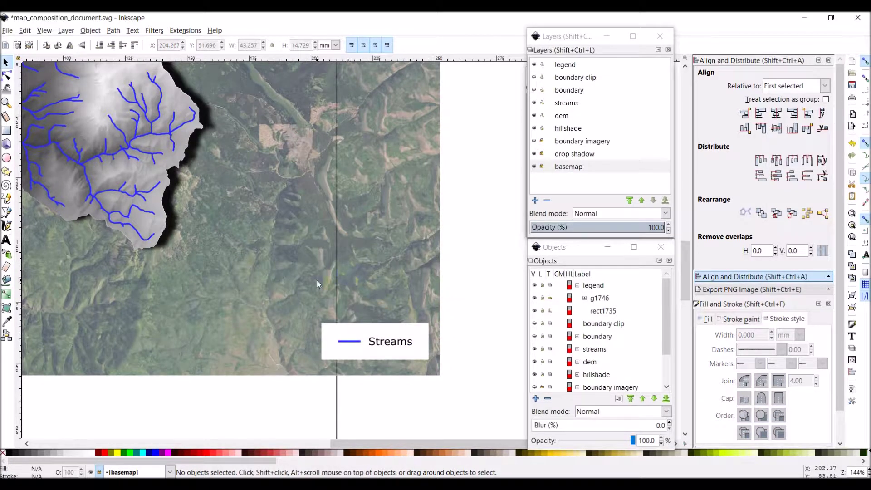
Drag the Streams legend box up-left so it sits just right of the watershed
scroll(278, 280, left, 9)
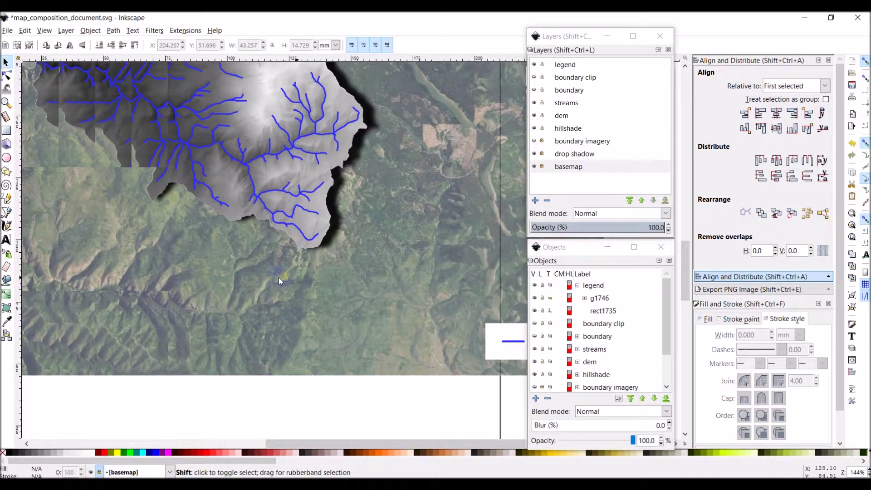
scroll(279, 277, down, 2)
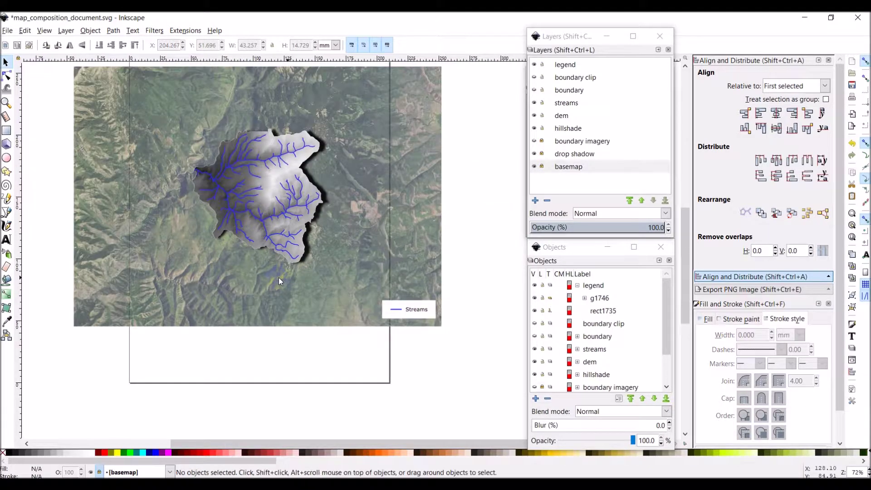
scroll(374, 256, up, 1)
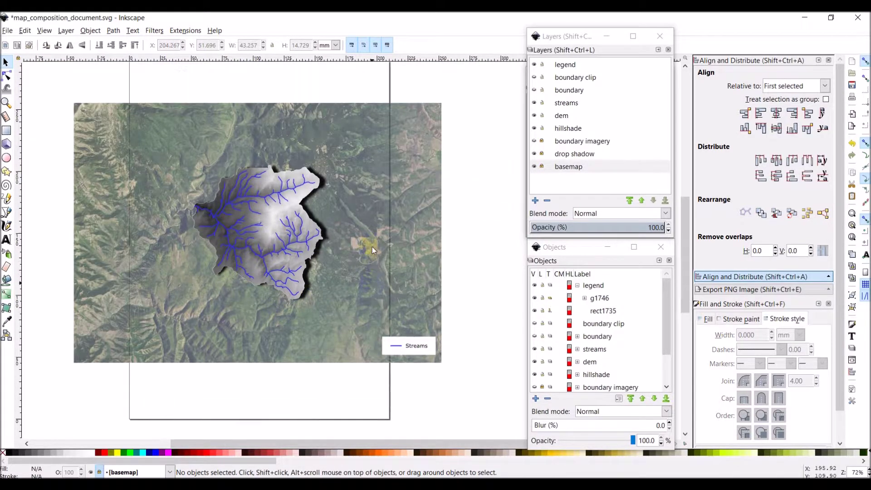
click(479, 320)
click(428, 342)
drag(363, 319, 451, 371)
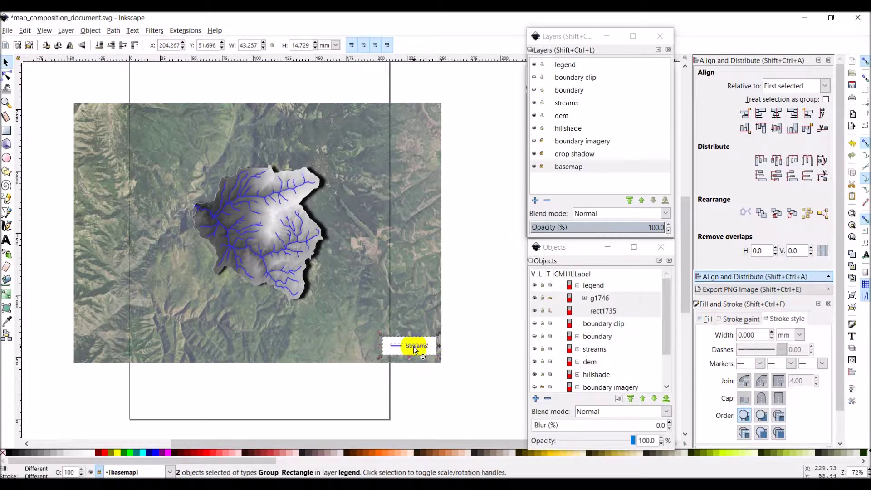
drag(410, 345, 354, 280)
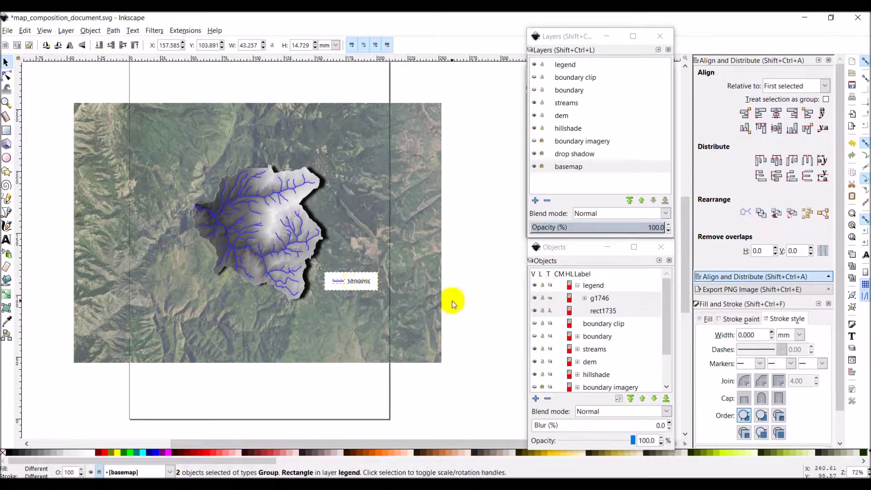
click(485, 306)
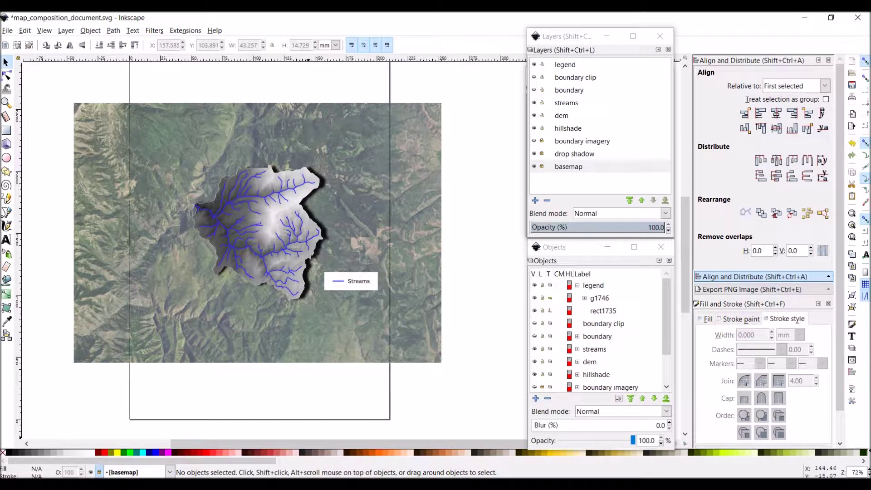
Add a scale bar below the streams map in the QGIS print layout
key(alt+Tab)
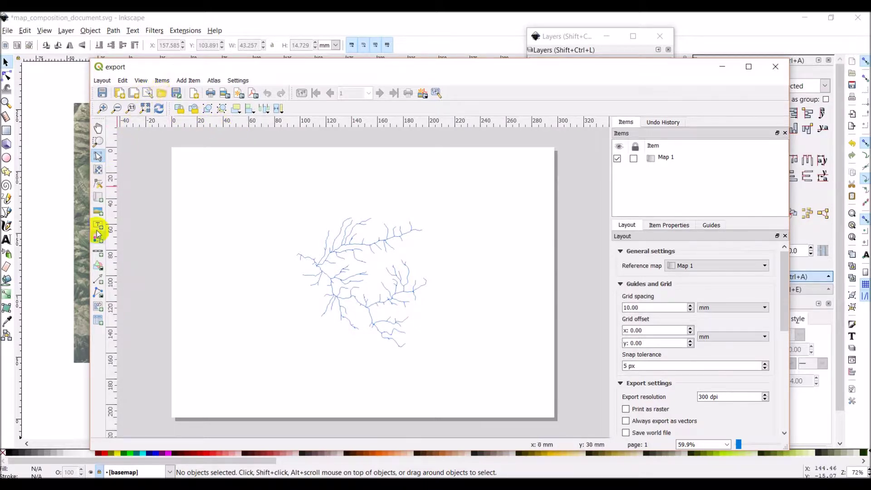
click(98, 254)
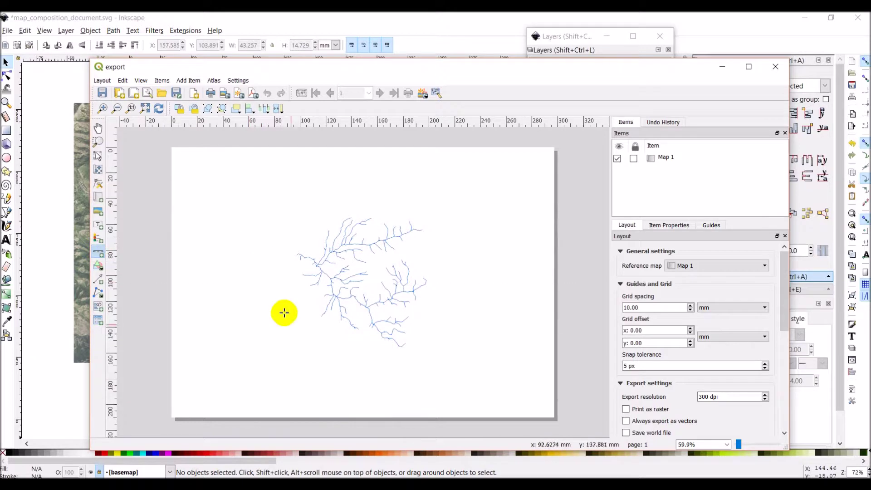
drag(375, 373, 523, 404)
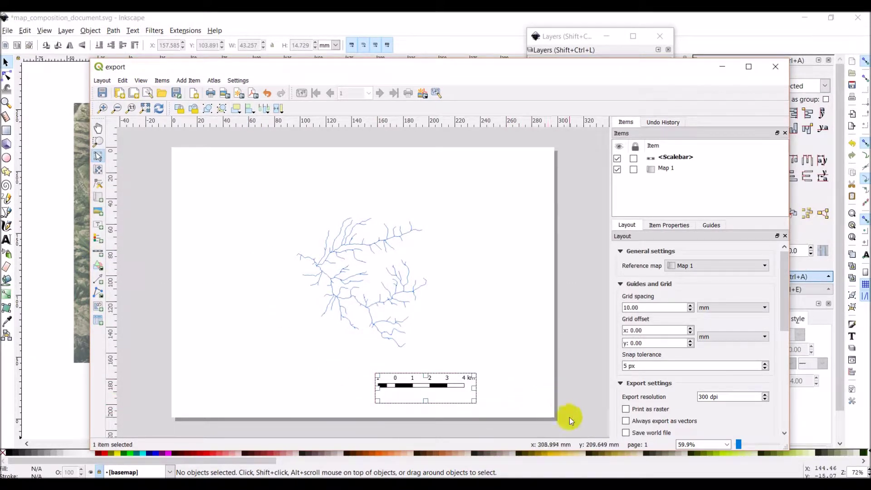
click(670, 226)
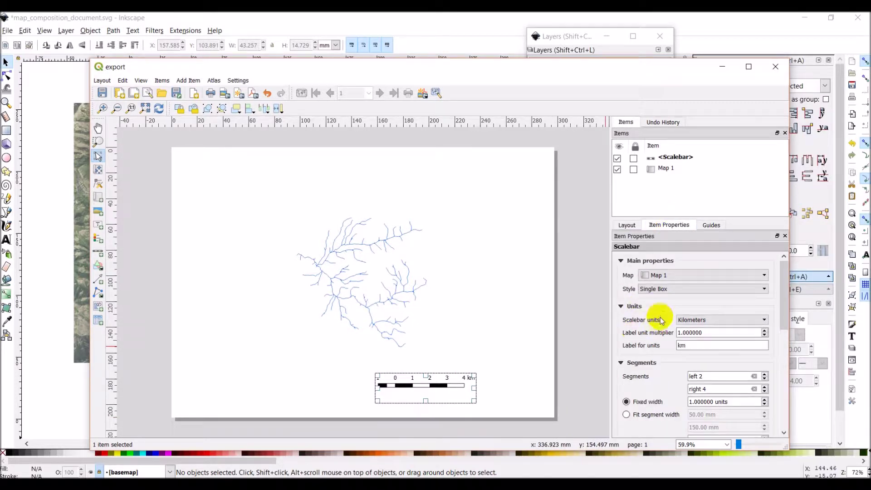
Reduce the scale bar's left segments to zero
scroll(660, 318, down, 2)
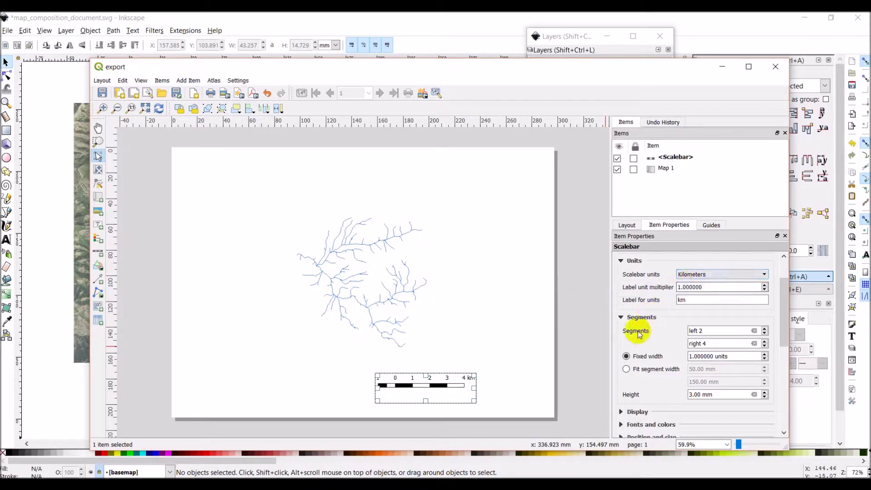
scroll(674, 317, down, 2)
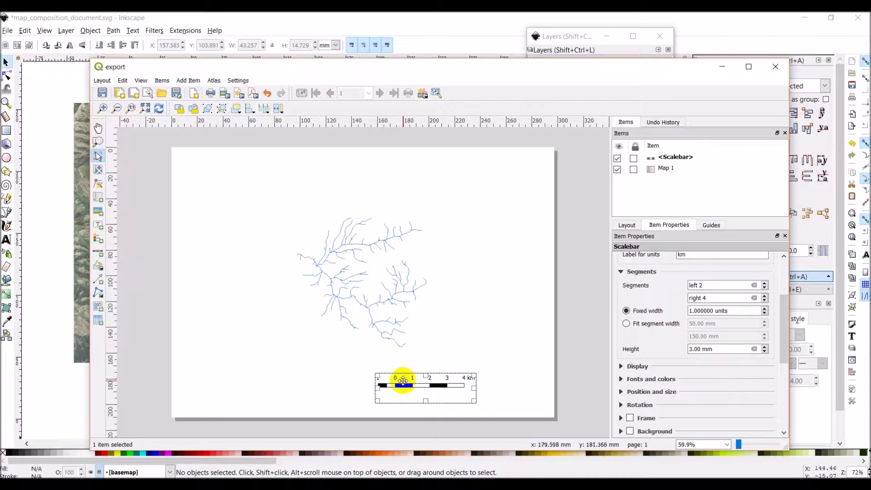
click(765, 287)
click(765, 288)
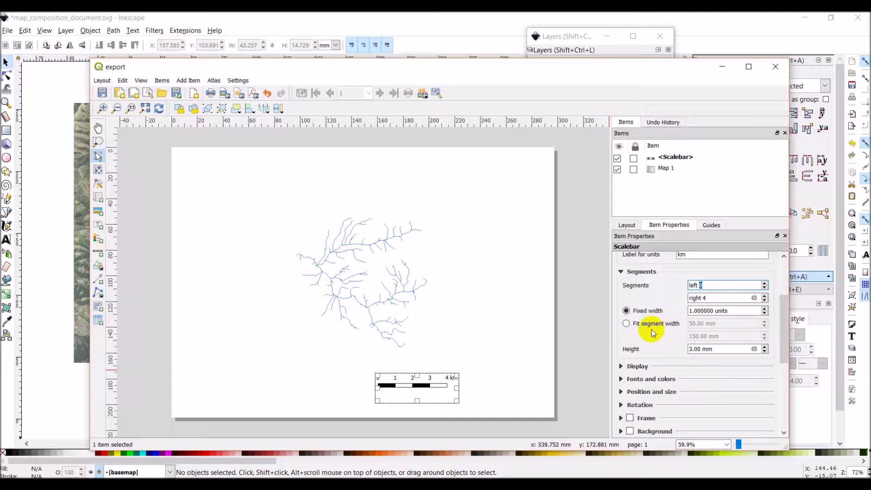
scroll(652, 333, up, 2)
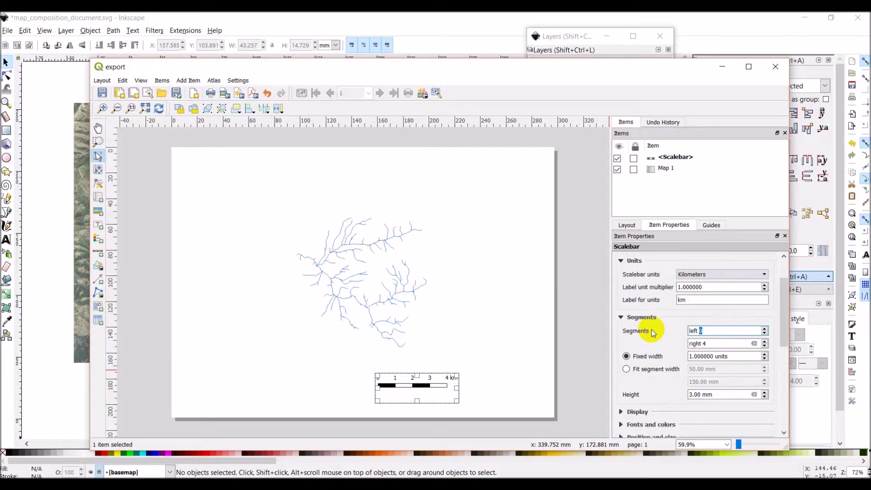
scroll(652, 333, down, 2)
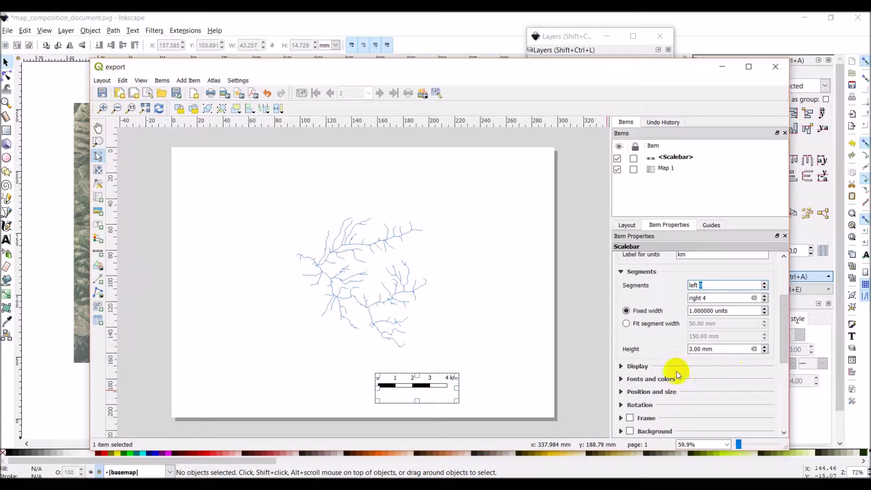
Change the scale bar style to Line Ticks Up
click(620, 366)
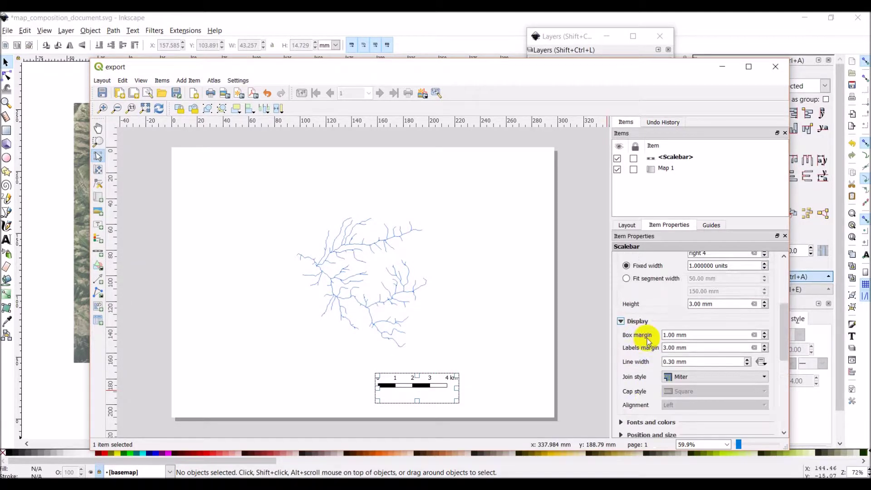
scroll(647, 341, up, 4)
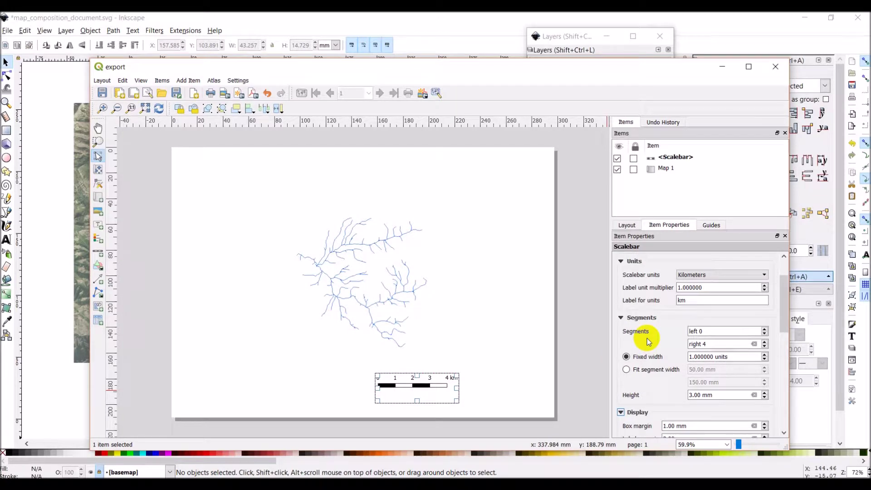
scroll(647, 341, up, 2)
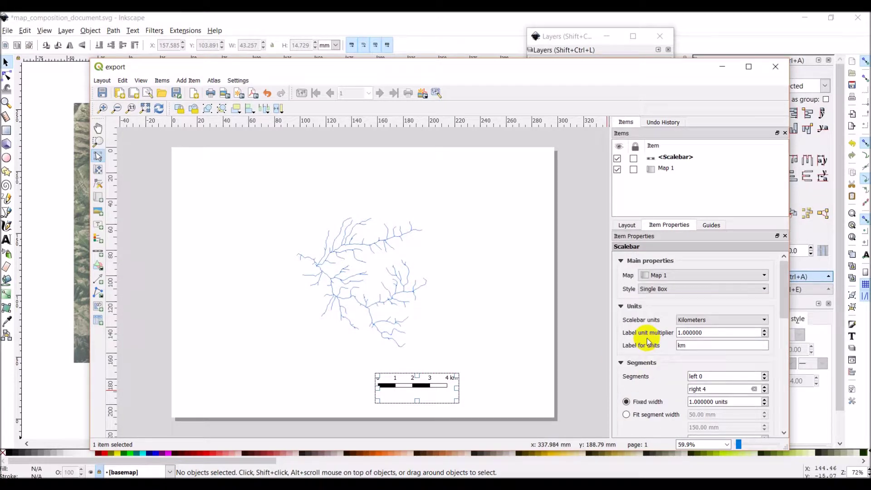
click(764, 289)
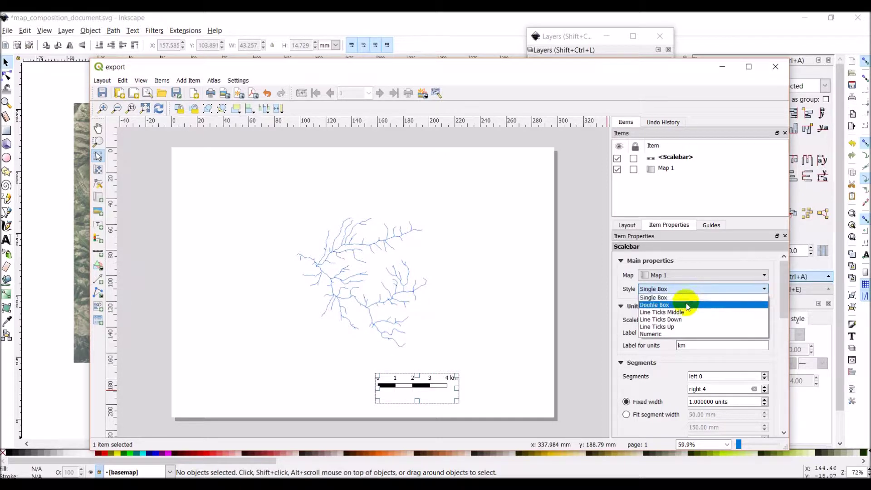
click(668, 327)
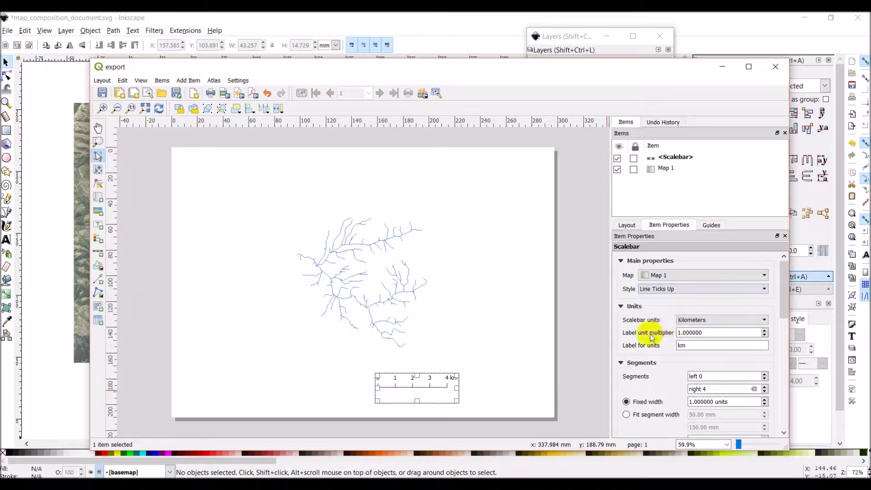
click(464, 388)
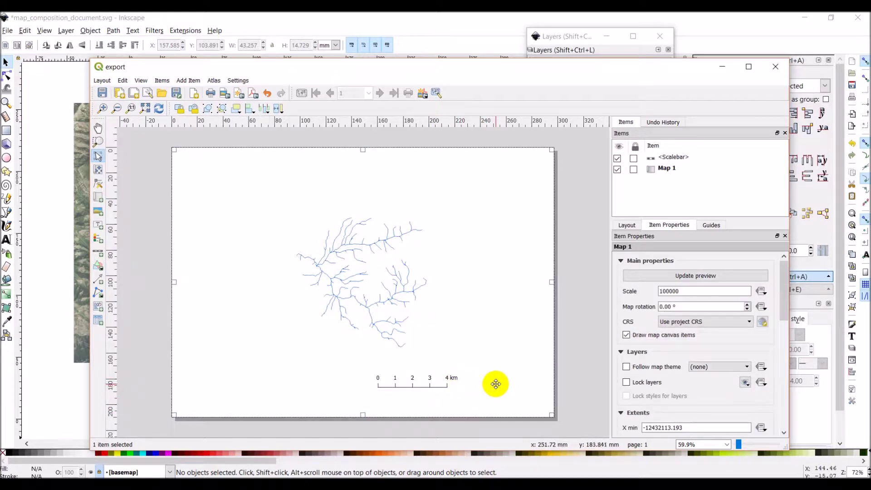
click(589, 366)
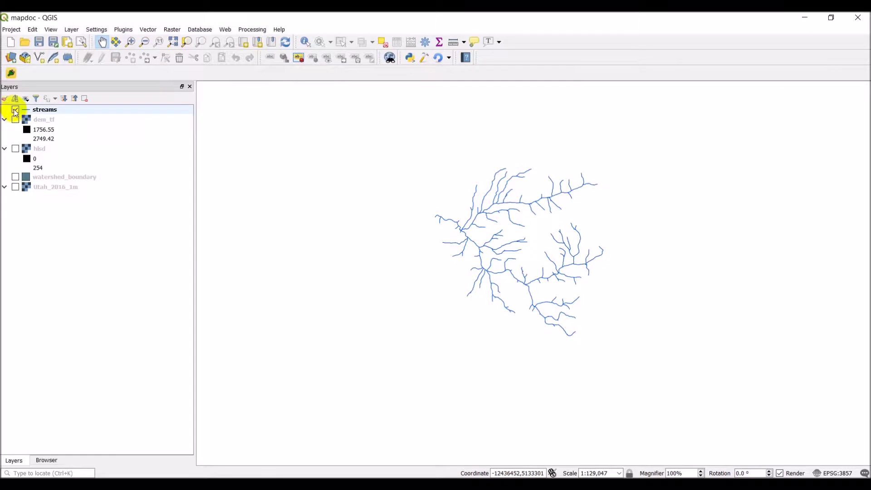
Switch off the streams layer and refresh the export layout's map view
click(15, 110)
click(15, 110)
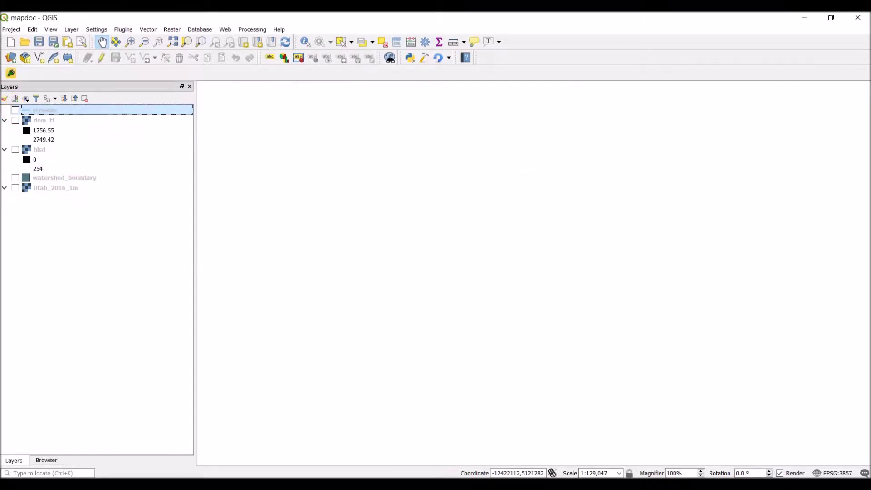
key(alt+Tab)
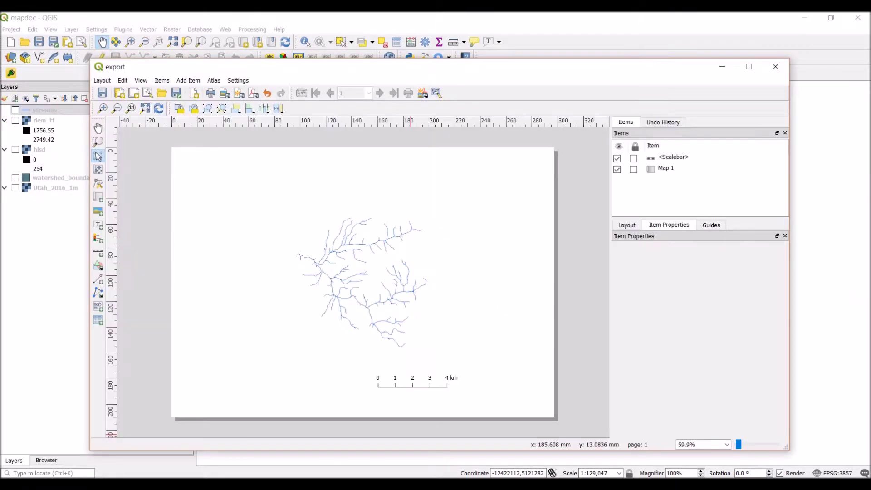
click(158, 108)
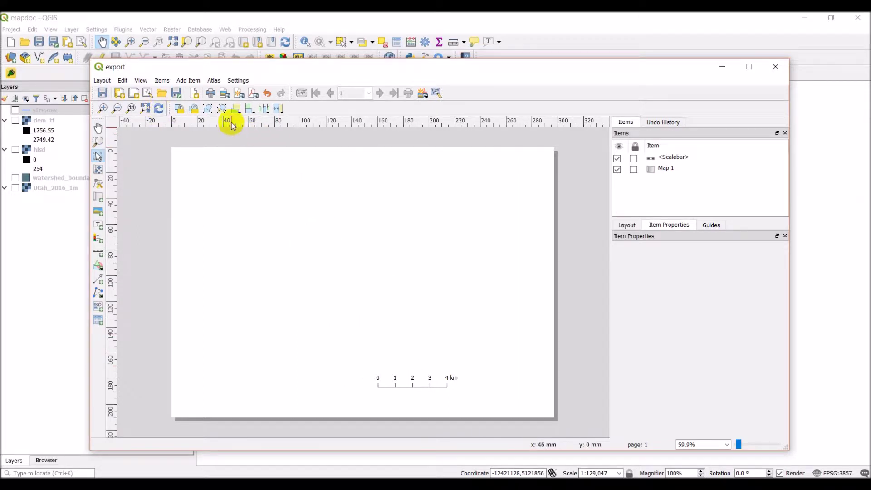
Export the layout as scalebar_qgis.svg with map labels kept as text
click(240, 95)
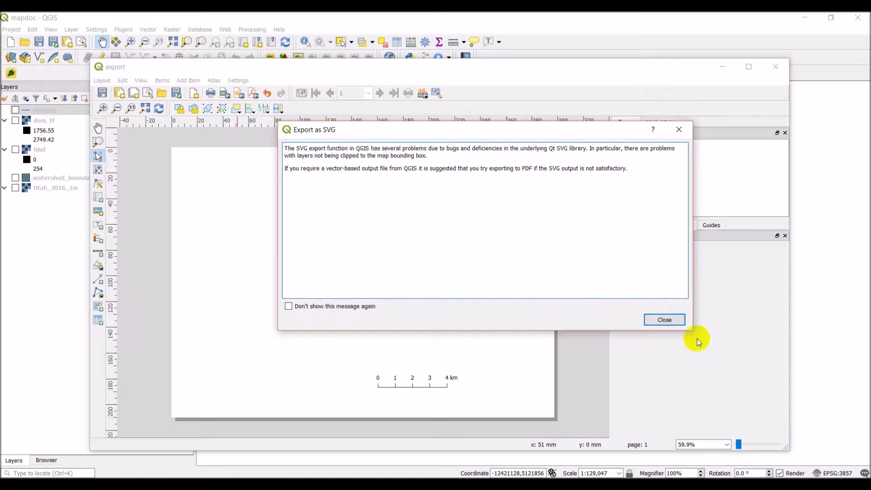
click(666, 319)
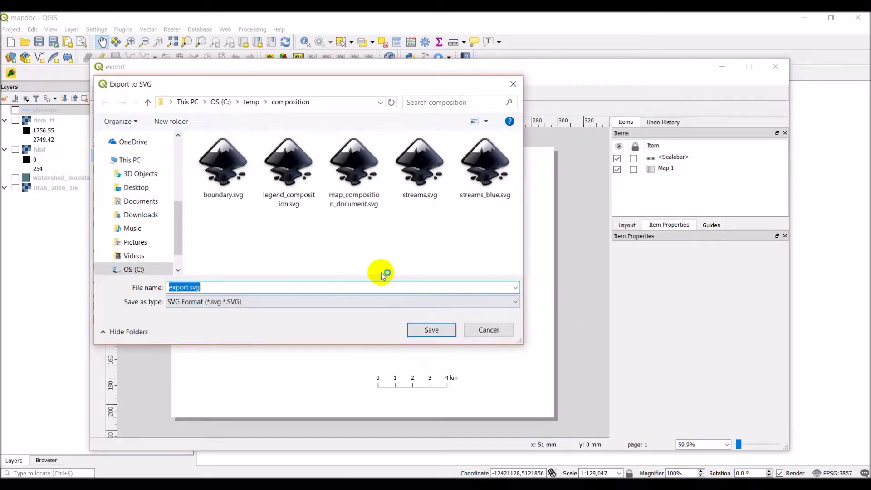
text(sca)
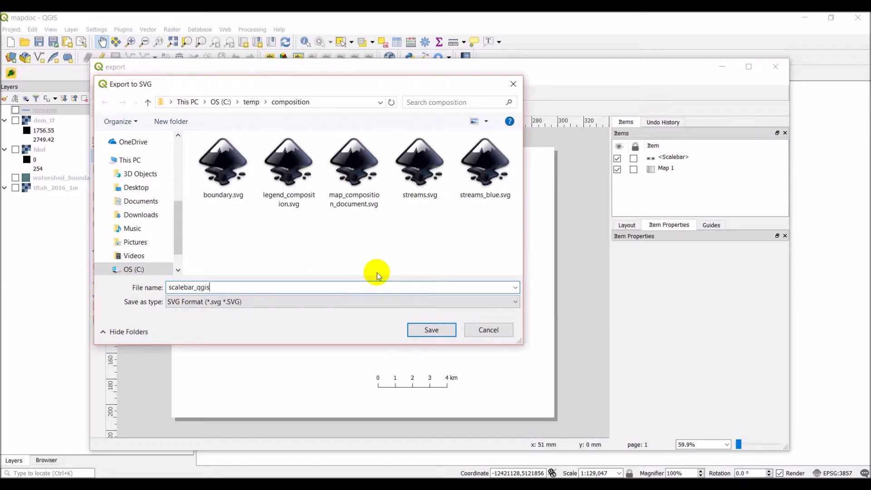
text(lebar_qgis)
key(Return)
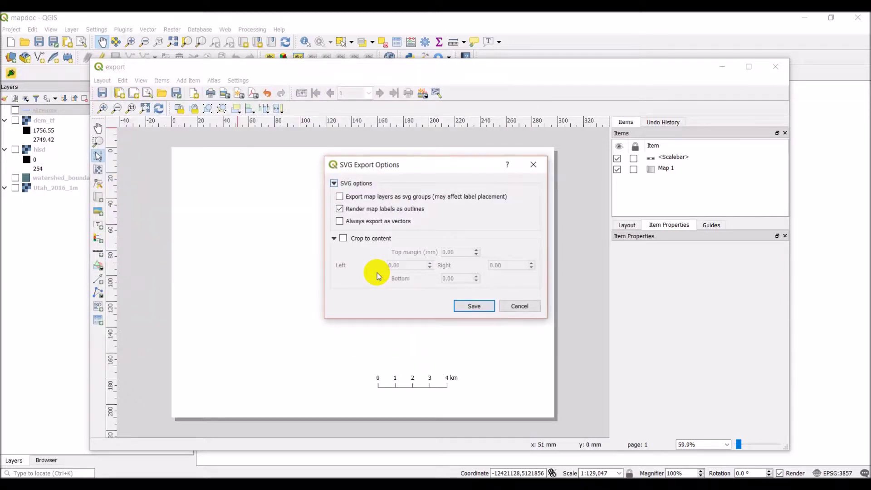
click(339, 208)
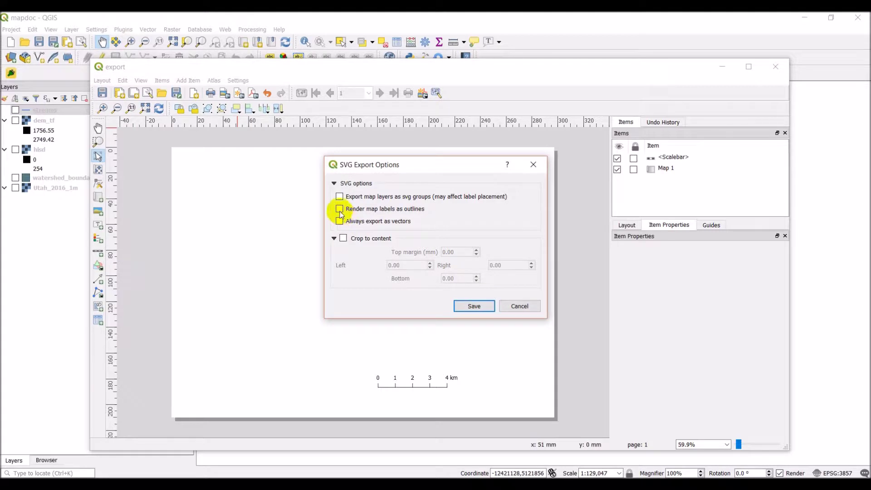
click(477, 306)
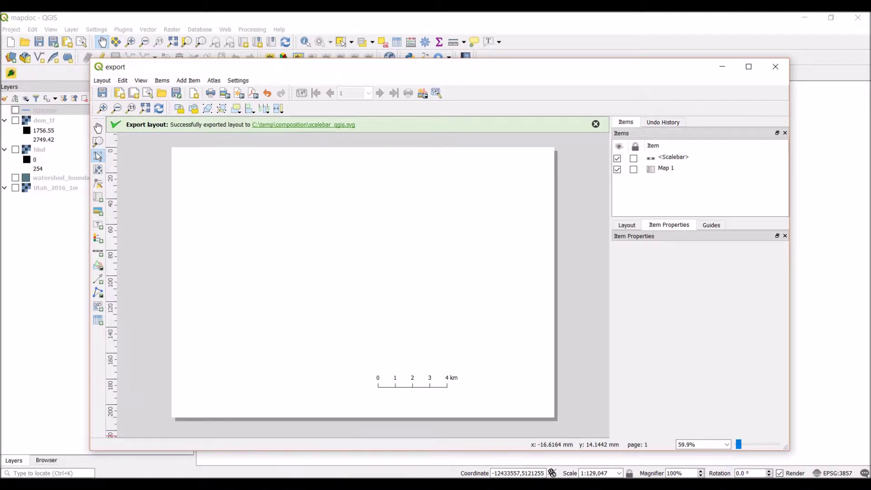
click(155, 484)
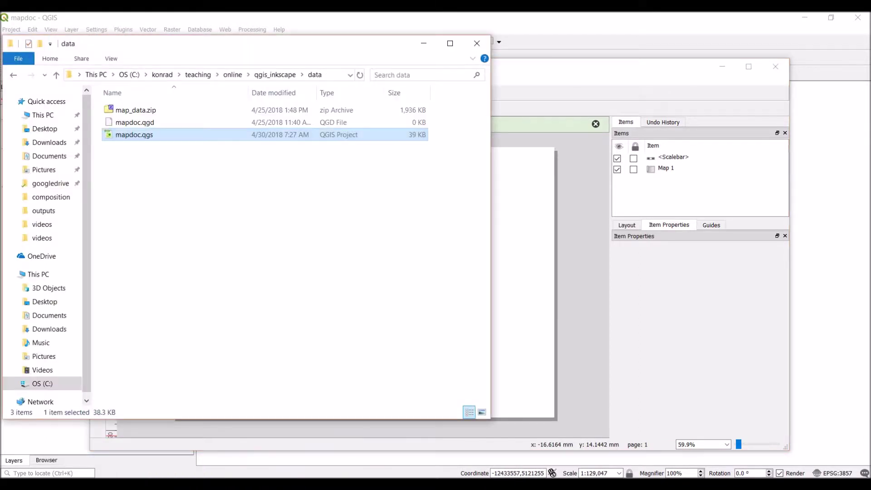
Open scalebar_qgis.svg from the composition folder in Inkscape
click(56, 195)
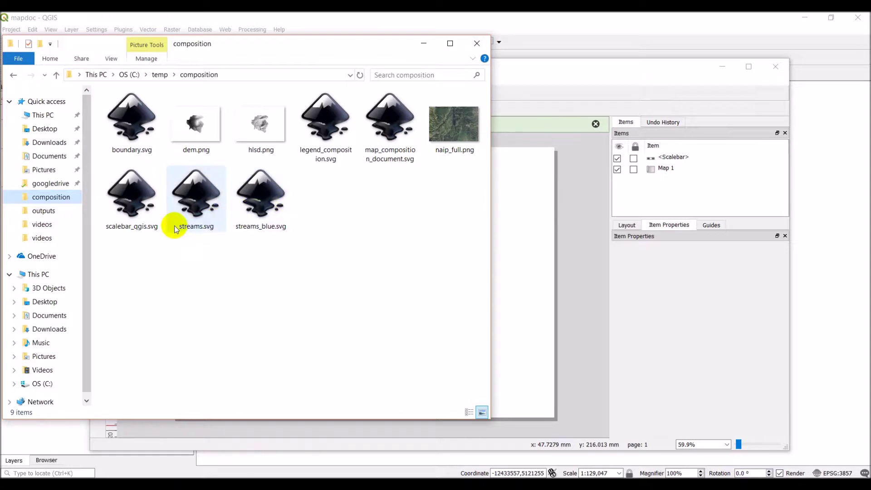
click(110, 207)
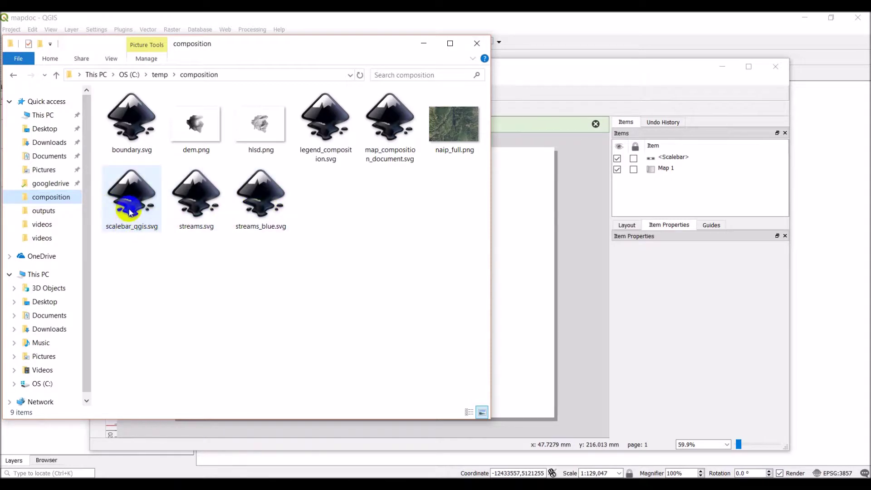
click(133, 208)
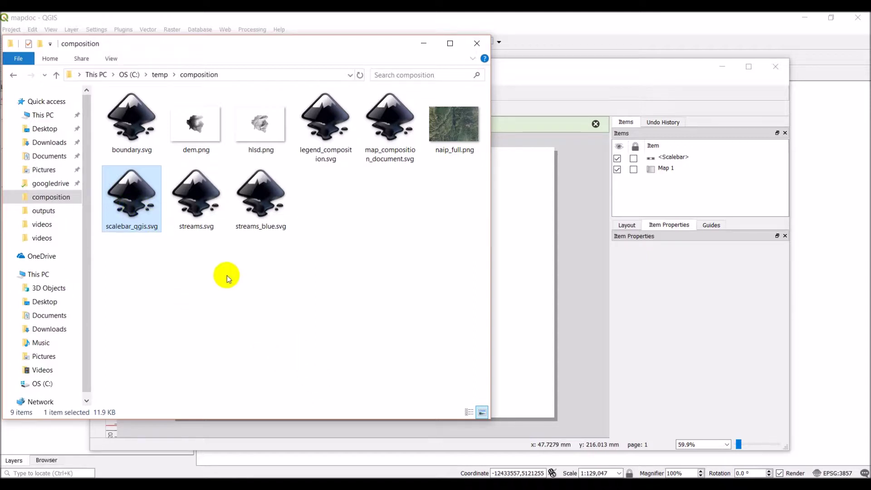
click(129, 203)
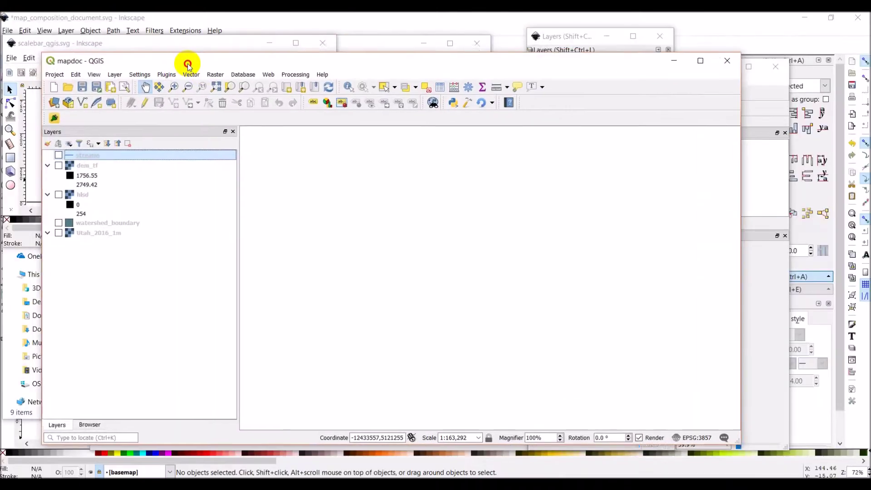
Maximize the QGIS and Inkscape windows and zoom in on the scale bar
drag(186, 63, 210, 16)
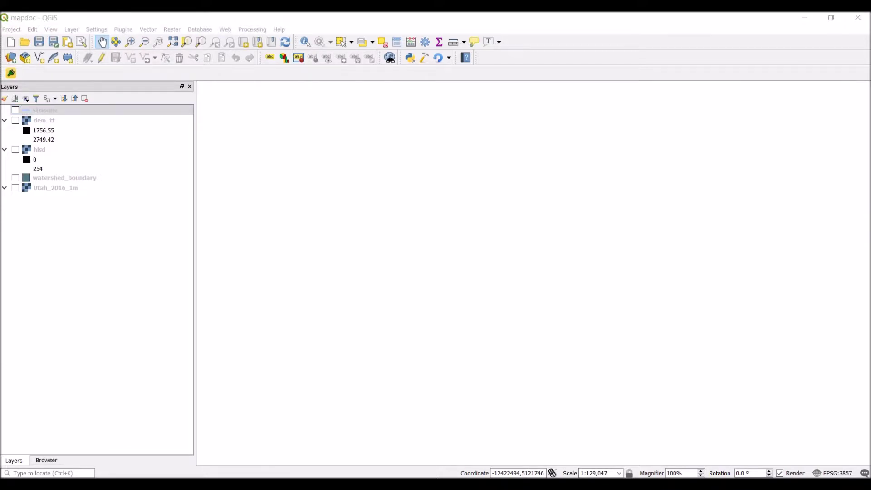
key(alt+Tab)
drag(140, 46, 263, 11)
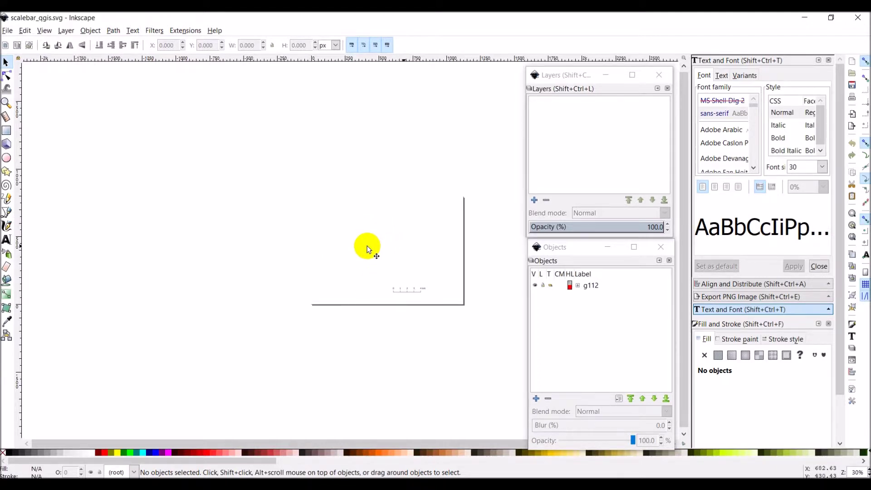
scroll(367, 248, up, 2)
scroll(367, 249, up, 1)
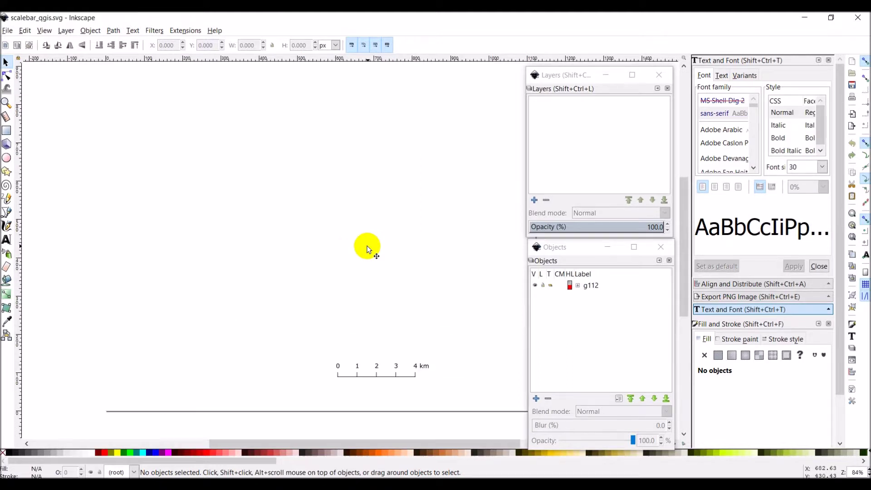
Expand g112 in Objects and inspect groups g100, g94, g90 and g88
click(577, 285)
scroll(599, 318, down, 5)
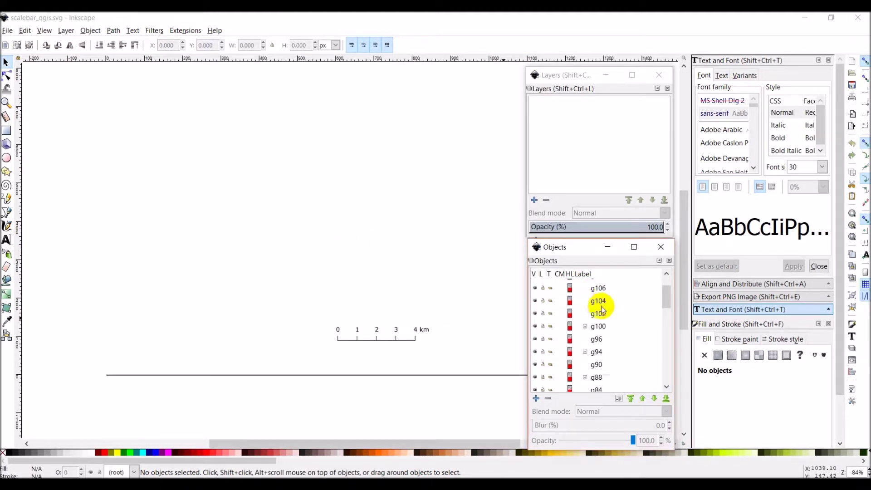
scroll(580, 363, up, 4)
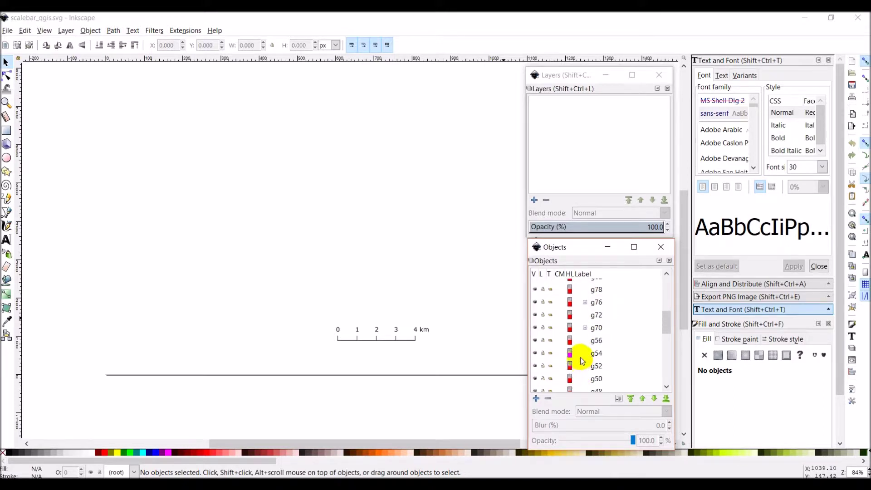
scroll(582, 359, up, 1)
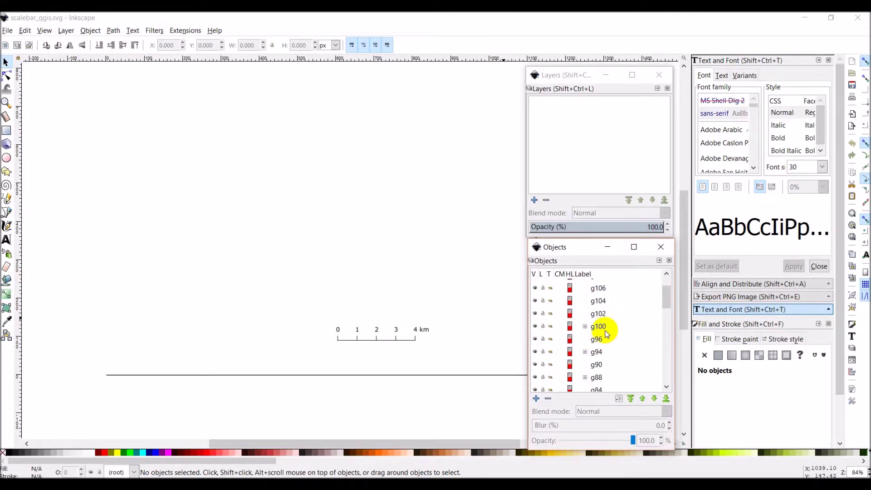
click(597, 326)
scroll(601, 332, down, 1)
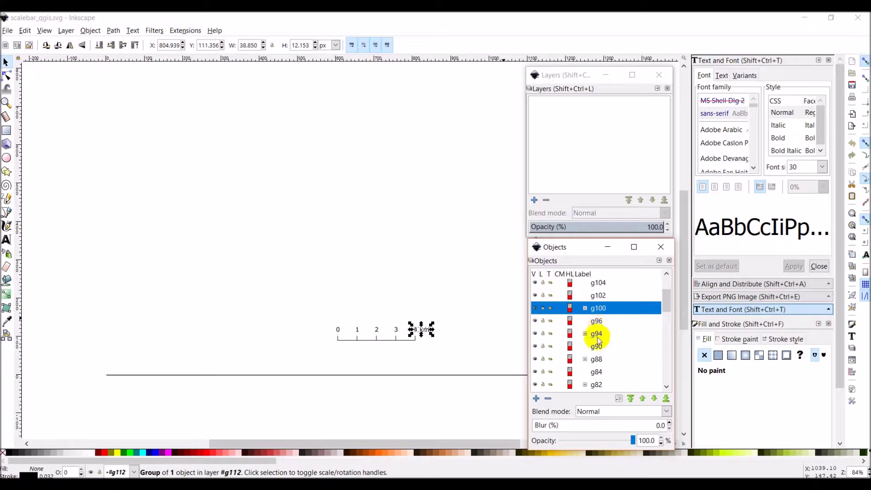
click(597, 336)
click(596, 347)
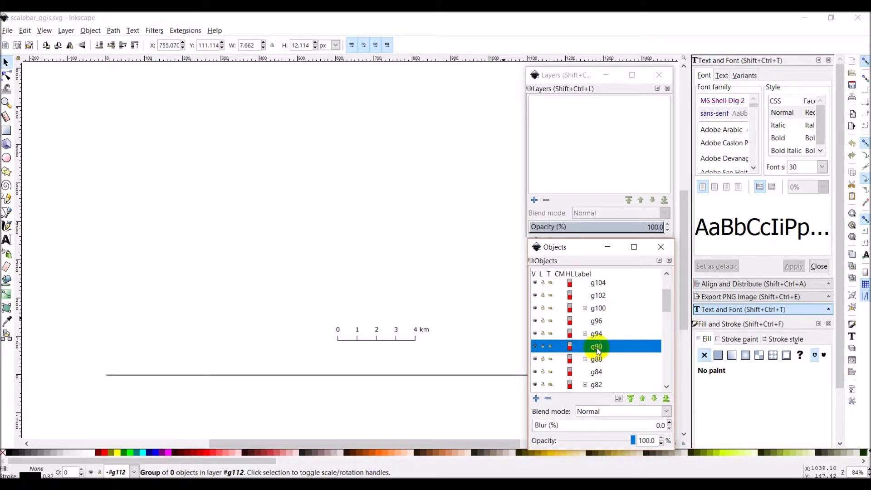
click(597, 360)
Check groups g82 and g76, finding g70 holds the whole 0–4 km bar
scroll(595, 357, down, 1)
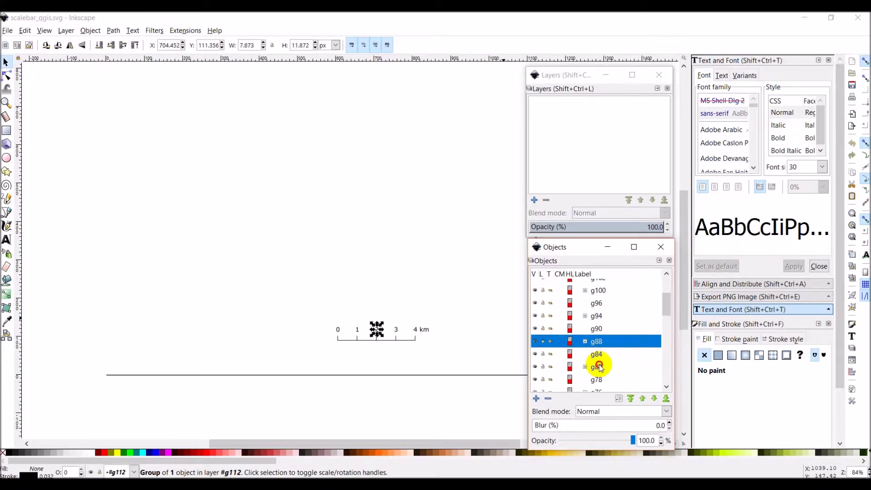
click(597, 365)
scroll(599, 367, down, 1)
click(597, 371)
scroll(598, 368, down, 3)
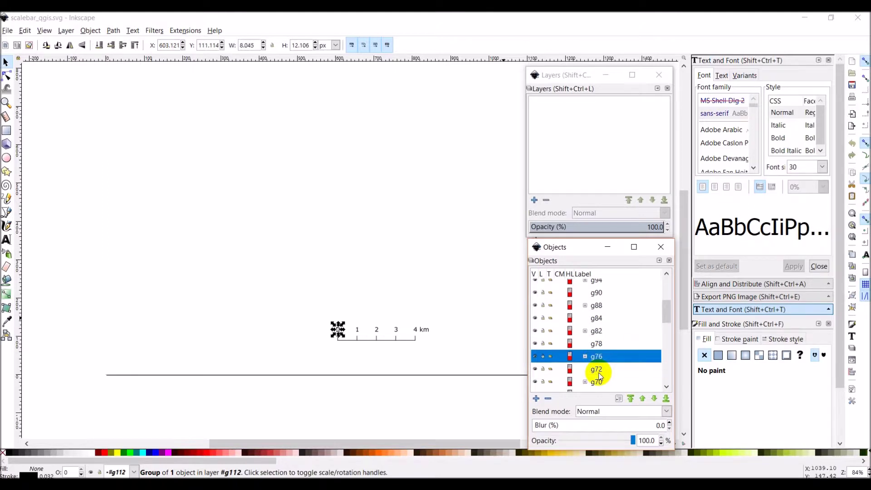
click(597, 346)
scroll(599, 358, down, 7)
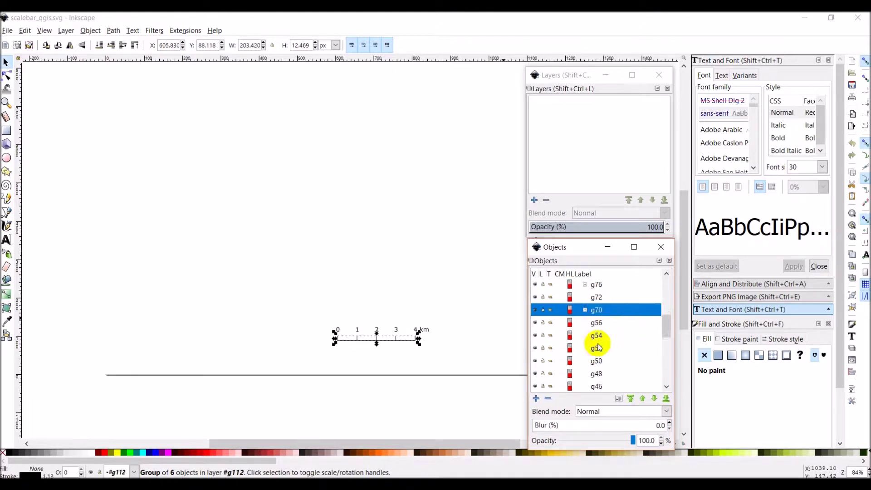
Delete the empty groups g40 through g6 and g42 through g56
click(597, 371)
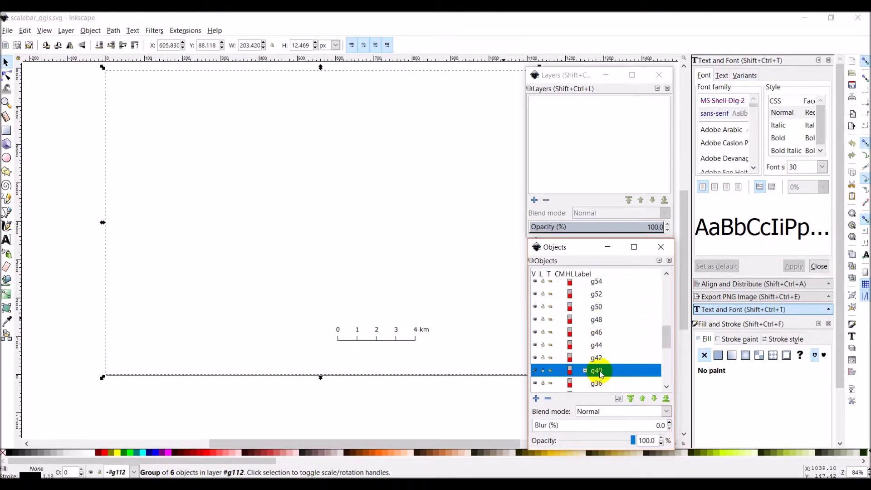
scroll(598, 372, down, 6)
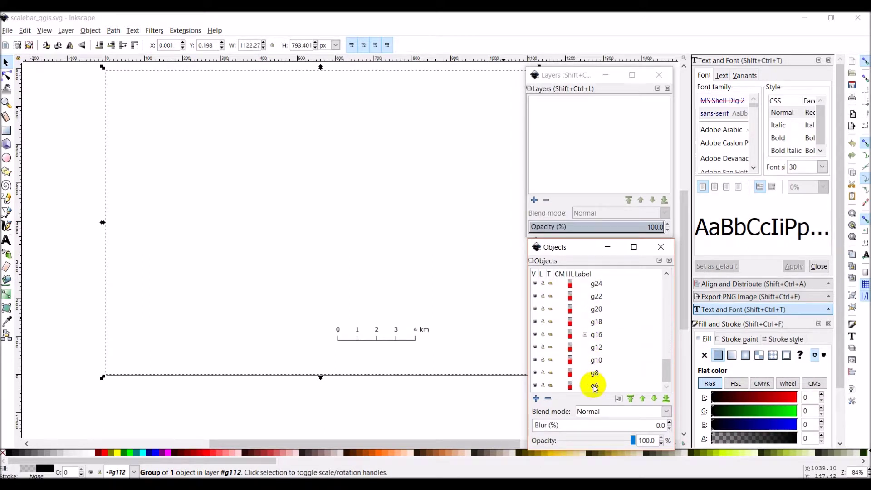
shift+click(594, 387)
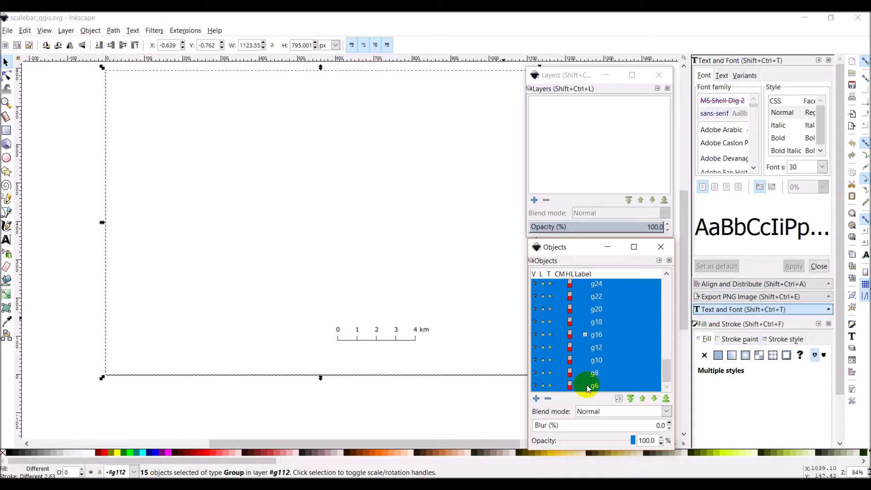
key(Delete)
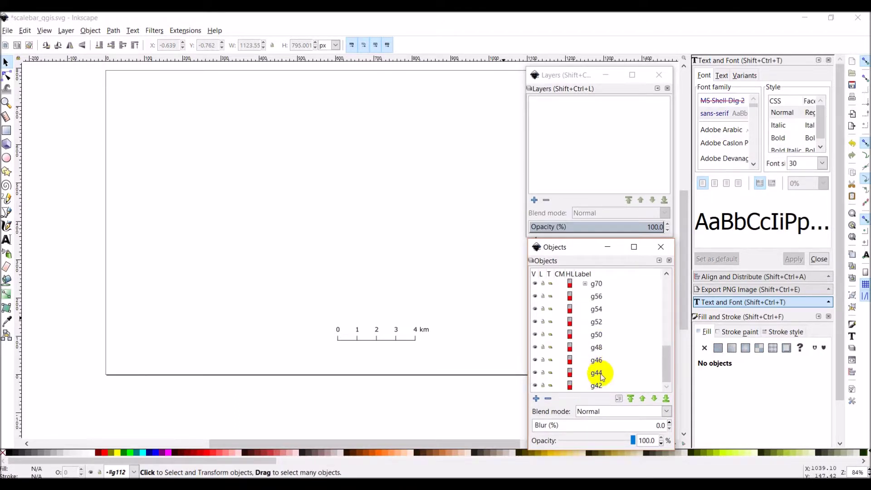
click(592, 385)
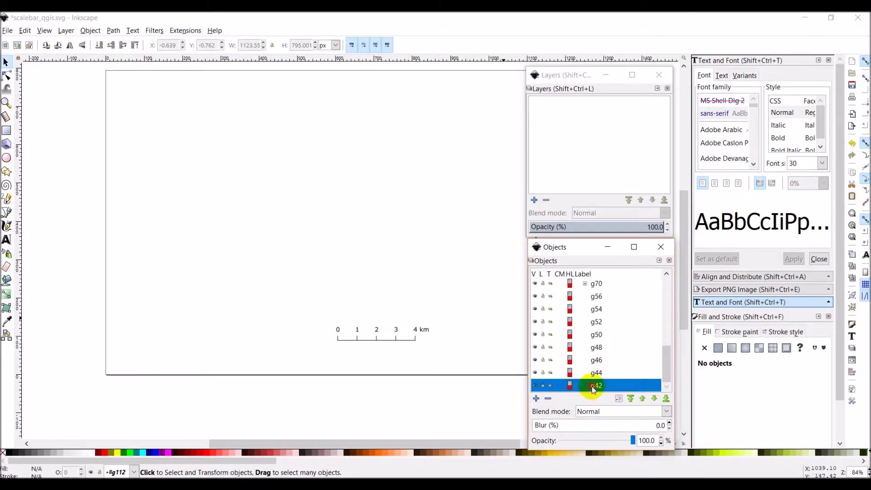
shift+click(596, 298)
key(Delete)
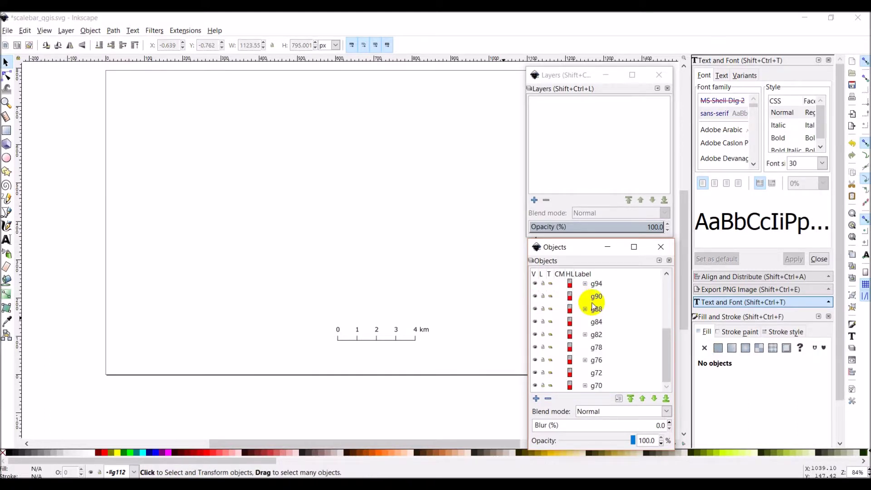
Delete the five groups from g110 down to g102
scroll(598, 300, up, 5)
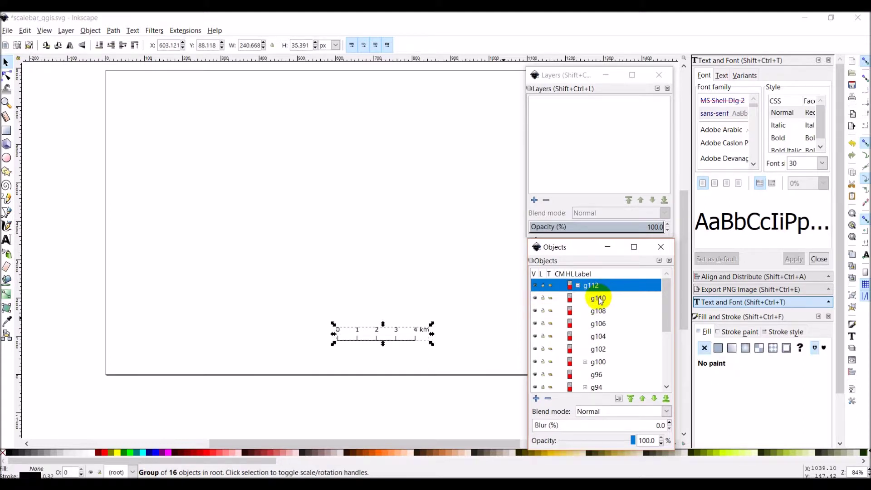
click(598, 299)
scroll(597, 317, down, 1)
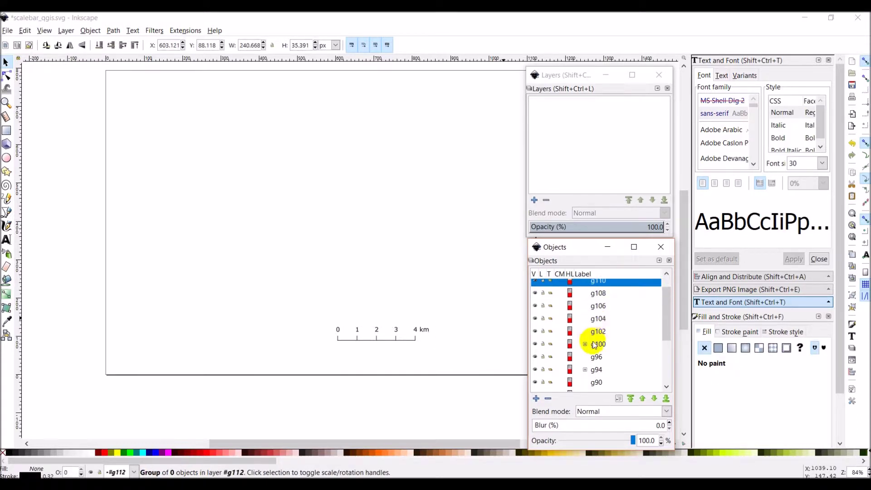
click(594, 344)
click(597, 331)
scroll(599, 329, up, 1)
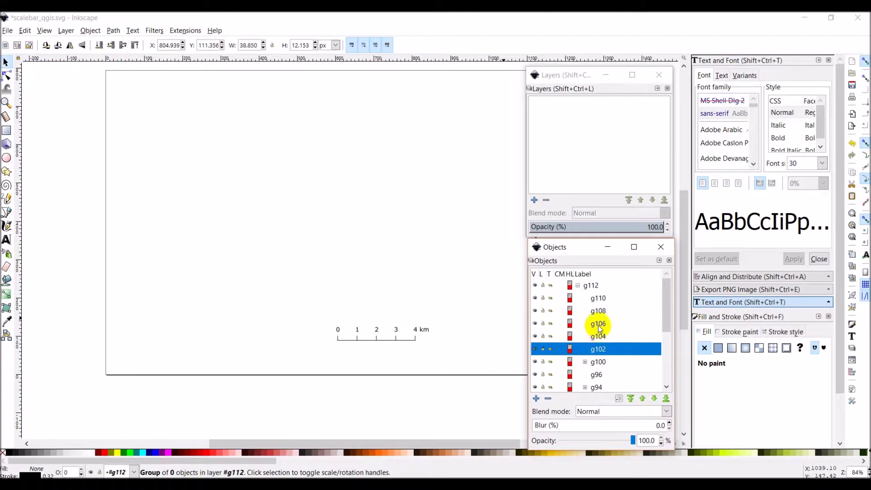
shift+click(597, 300)
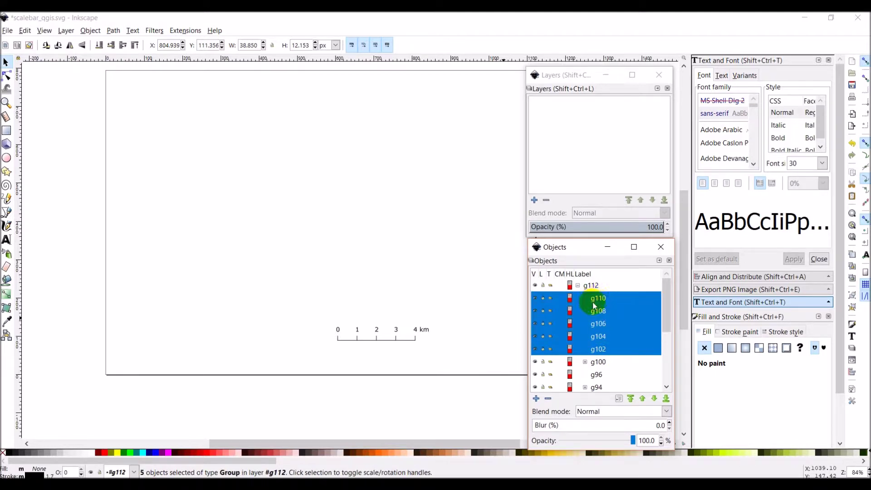
key(Delete)
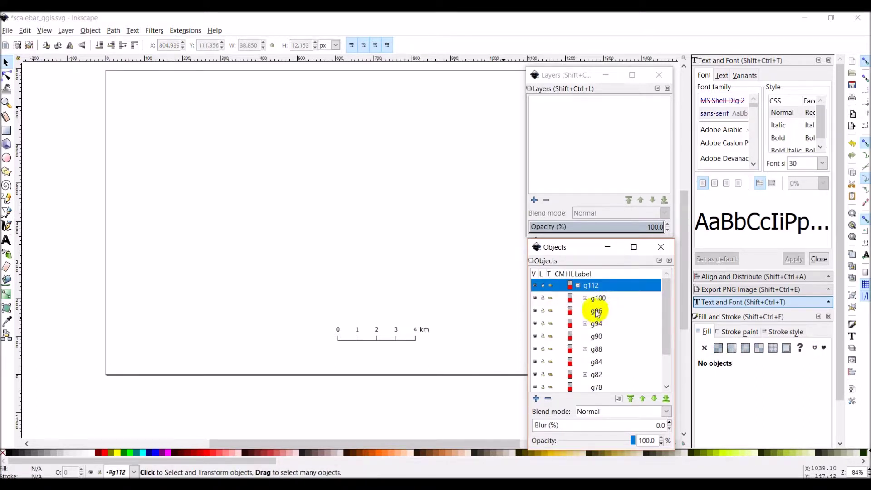
Delete the remaining empty groups g96, g90, g84, g78 and g72
click(597, 311)
key(Delete)
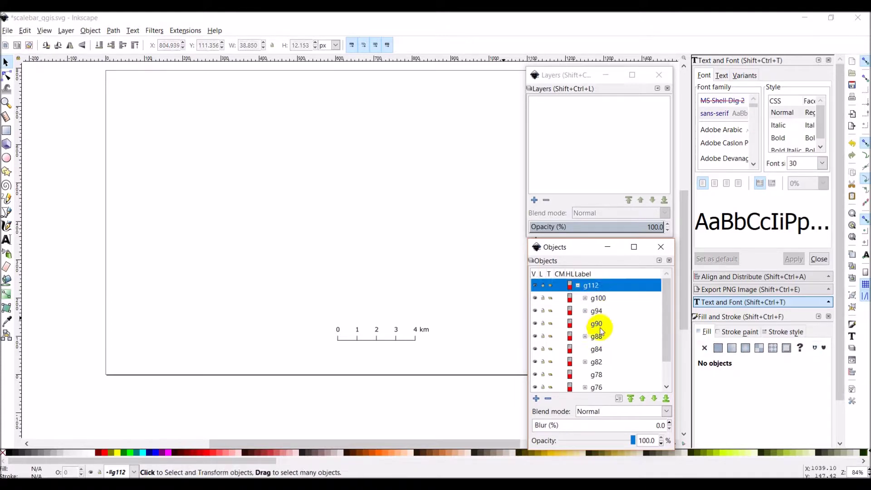
click(600, 324)
key(Delete)
click(597, 336)
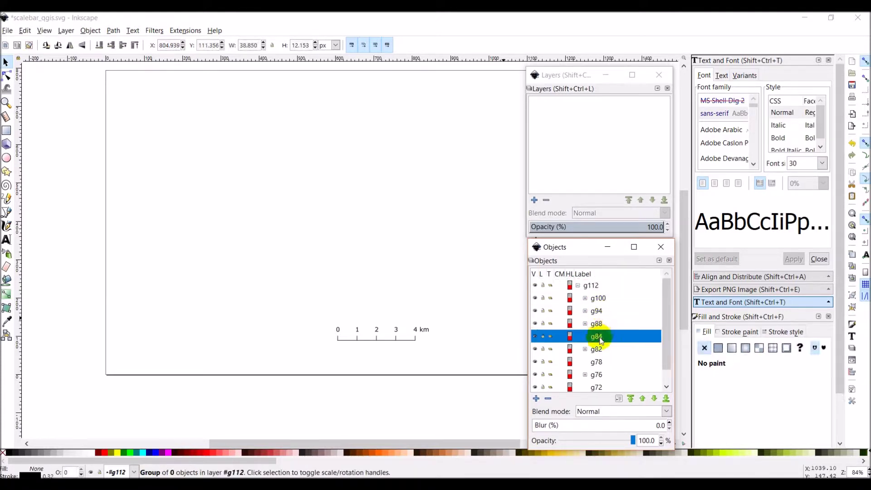
key(Delete)
click(597, 349)
key(Delete)
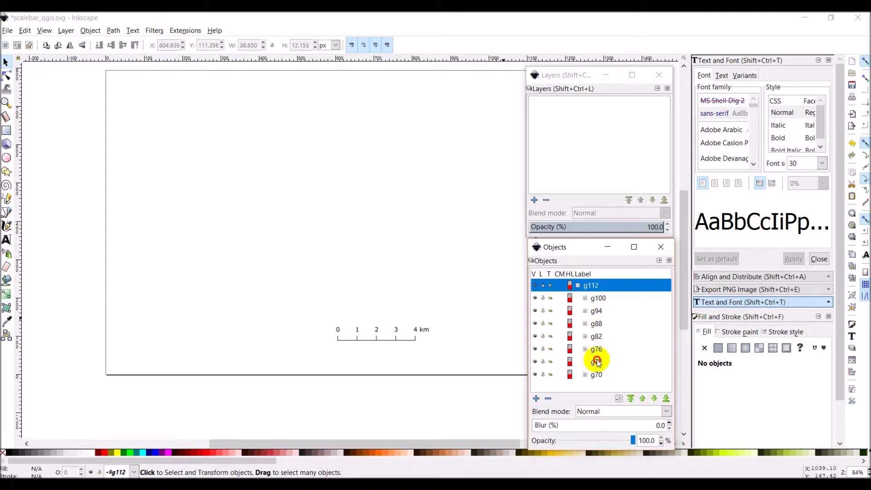
click(597, 363)
key(Delete)
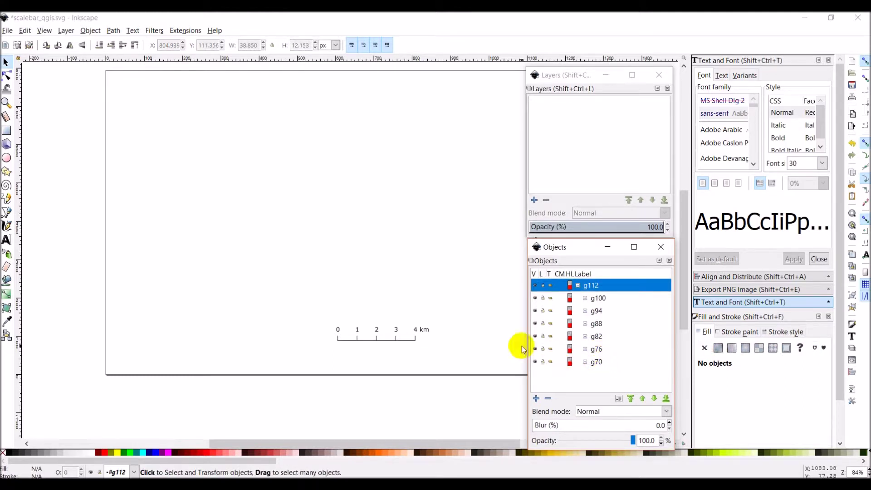
Select the whole scale bar, then close scalebar_qgis.svg, saving the changes
click(585, 285)
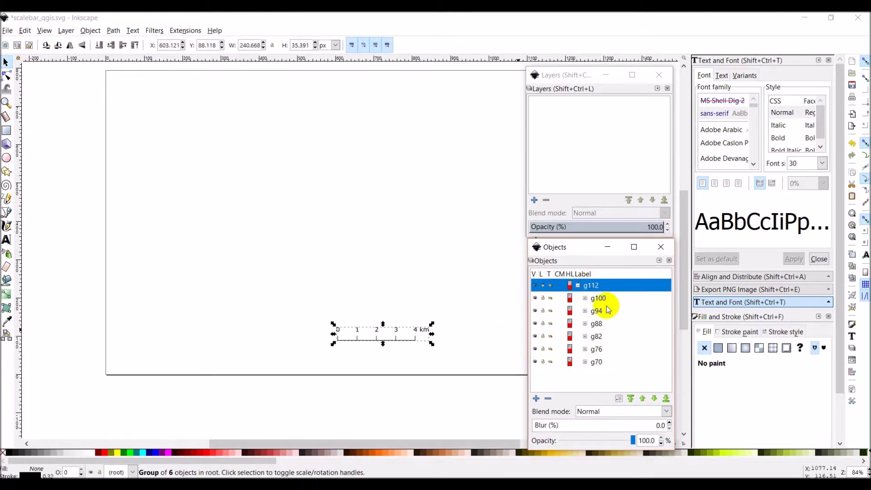
click(610, 323)
click(278, 287)
mouse_move(268, 275)
mouse_down()
mouse_move(296, 303)
mouse_move(459, 354)
mouse_up()
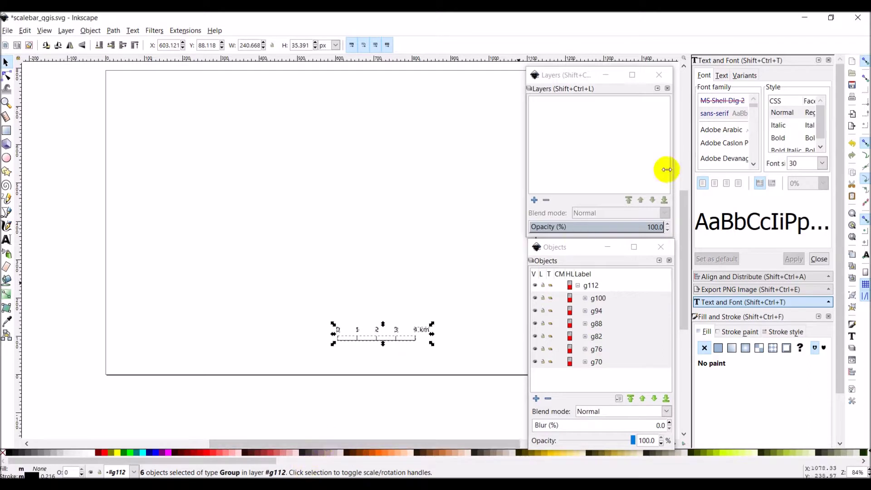
click(864, 20)
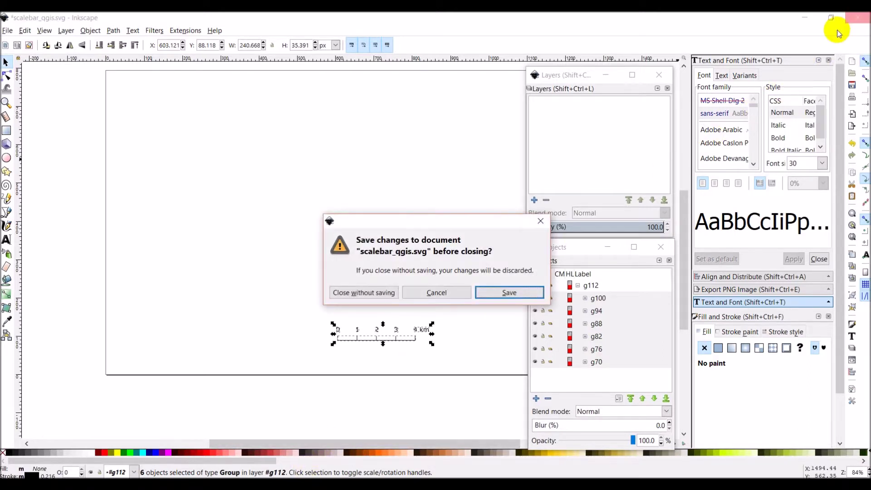
click(500, 292)
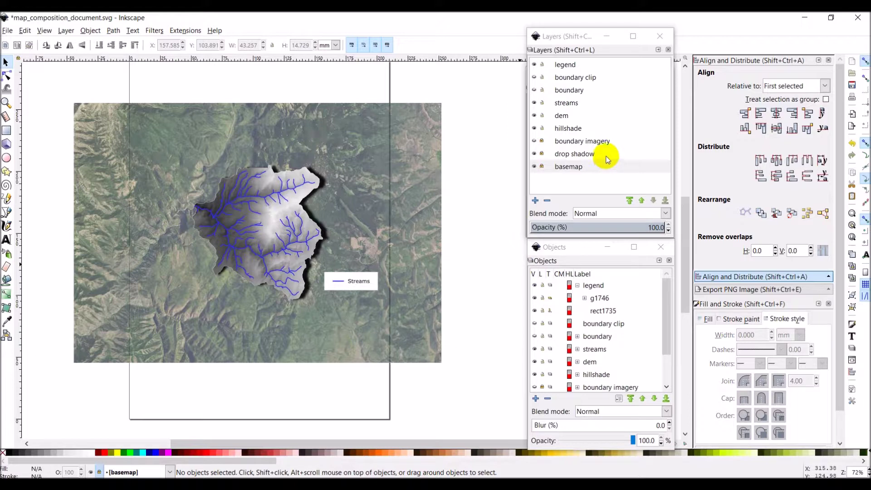
Add a layer named scalebar above legend and make it the current layer
click(562, 67)
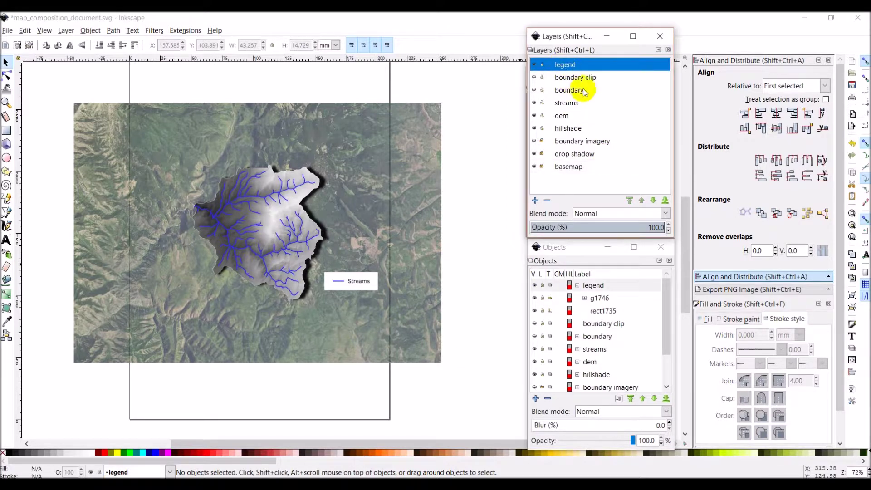
click(536, 201)
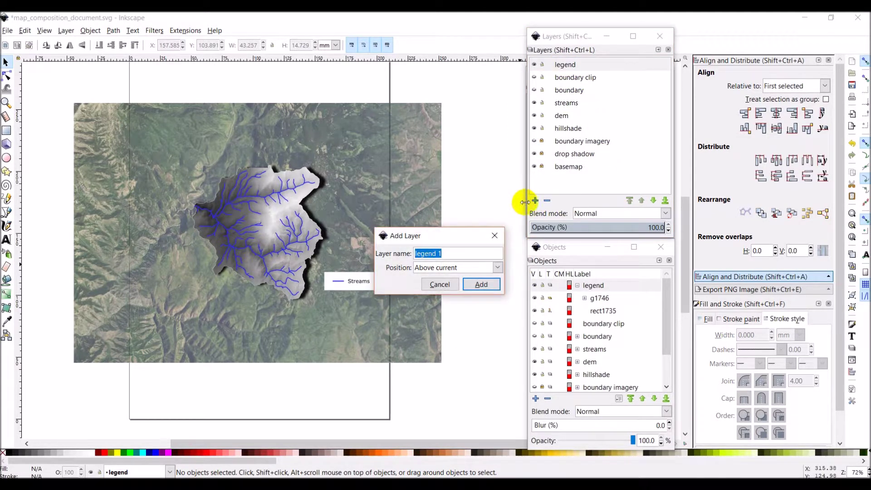
text(scalebar)
key(Return)
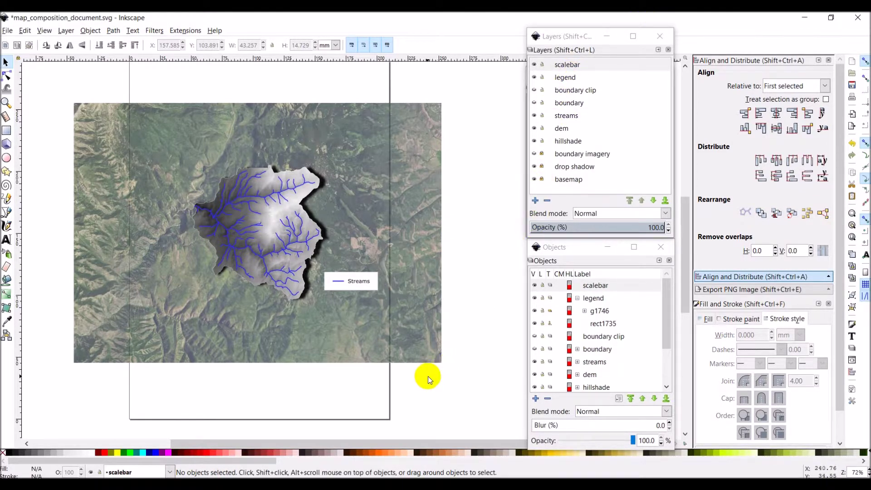
click(567, 65)
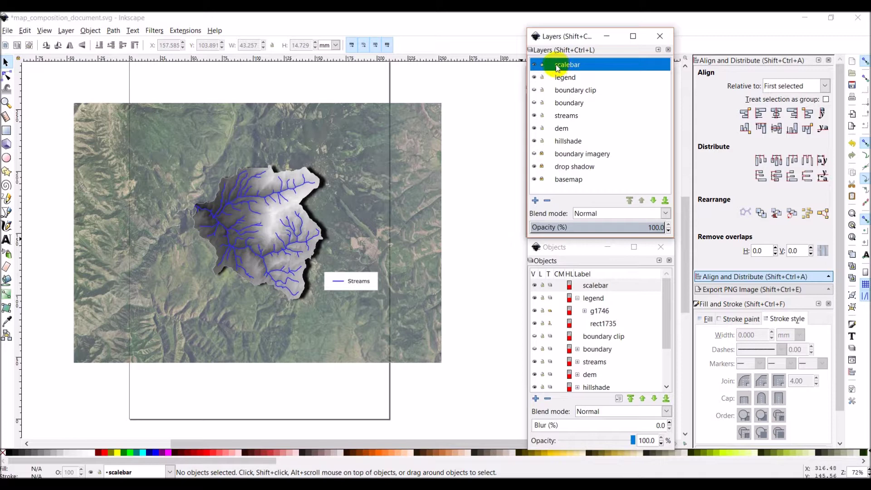
right_click(408, 213)
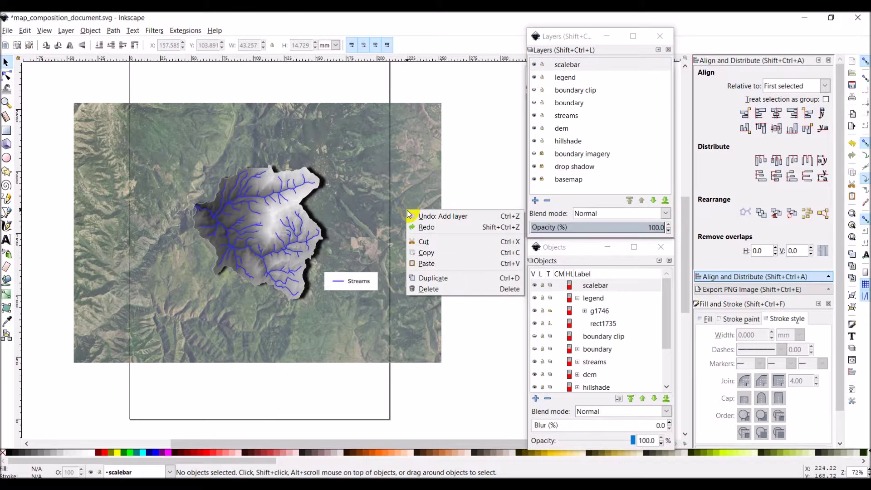
Paste the copied content onto the canvas and scroll around to locate it
click(418, 263)
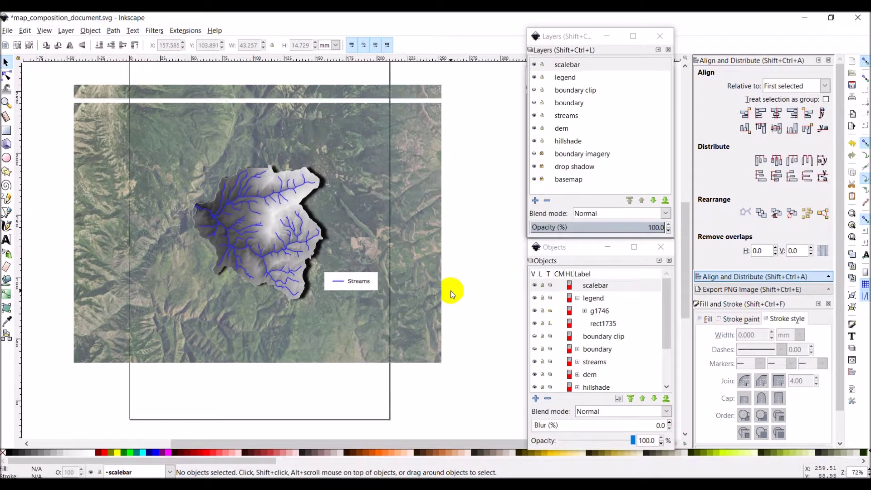
scroll(450, 290, up, 5)
scroll(451, 290, right, 8)
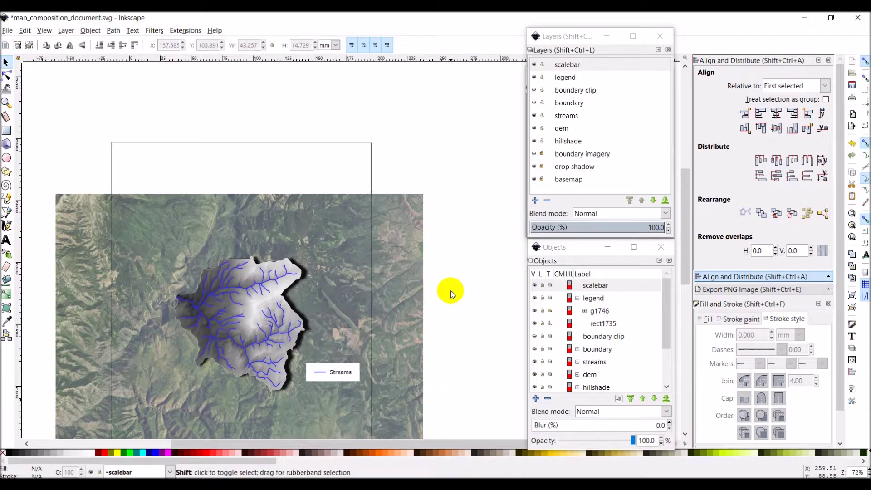
scroll(450, 290, down, 3)
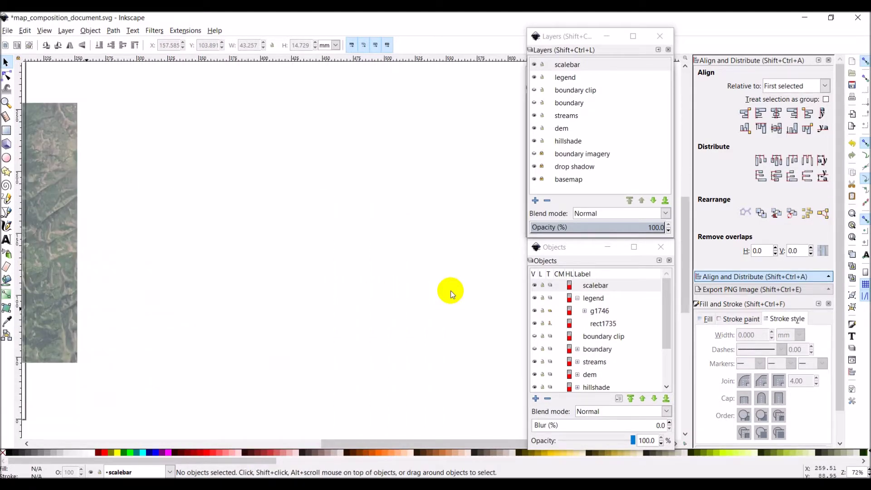
scroll(450, 291, left, 8)
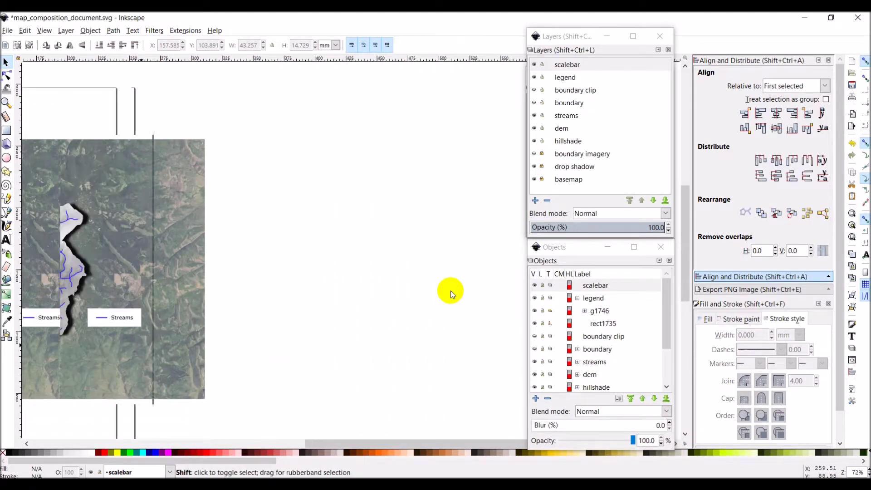
scroll(449, 290, left, 1)
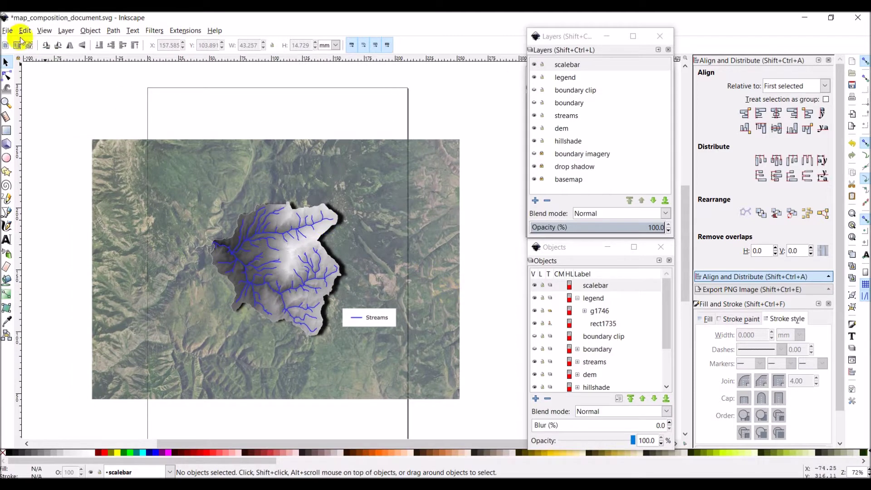
Make scalebar the current layer and import scalebar_qgis.svg over the watershed map
click(7, 31)
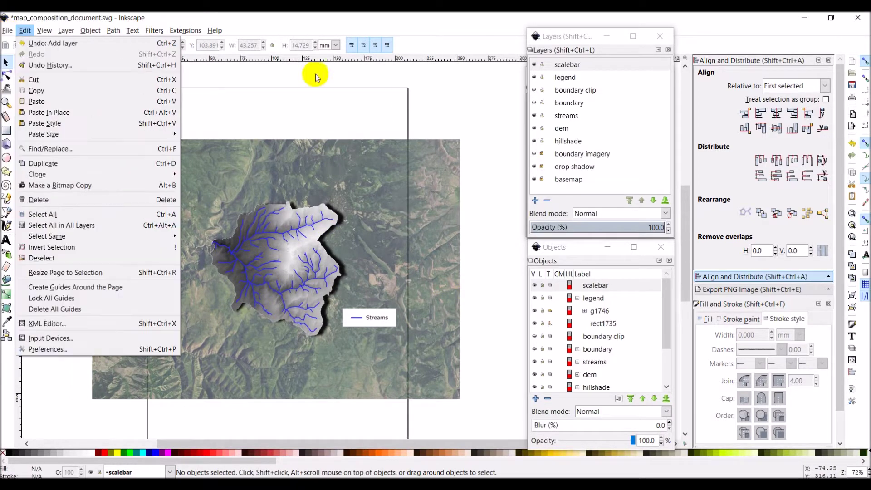
click(578, 65)
click(579, 65)
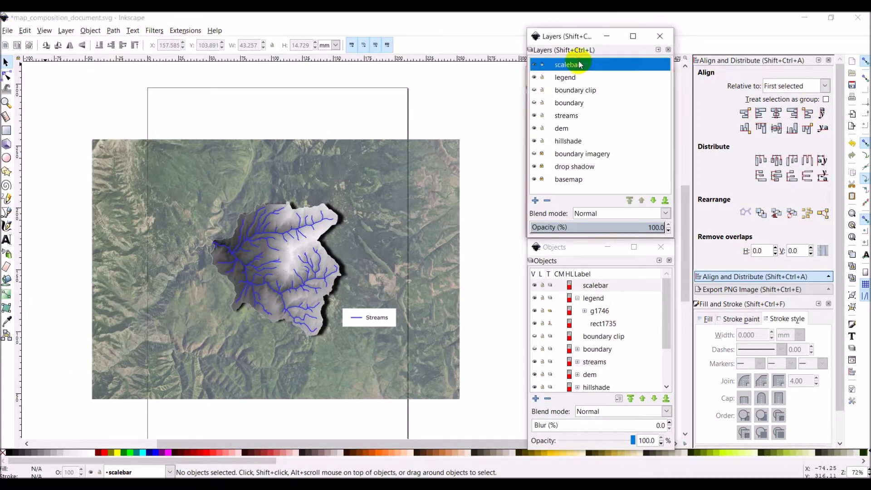
click(7, 30)
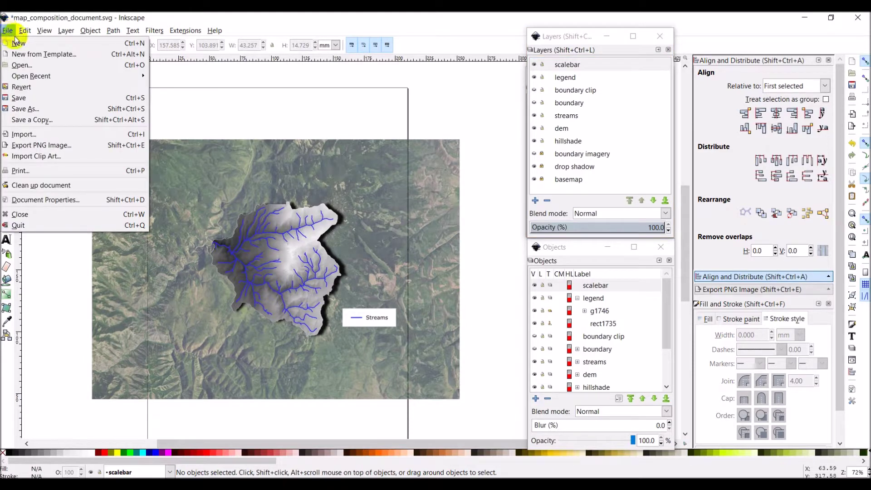
click(24, 135)
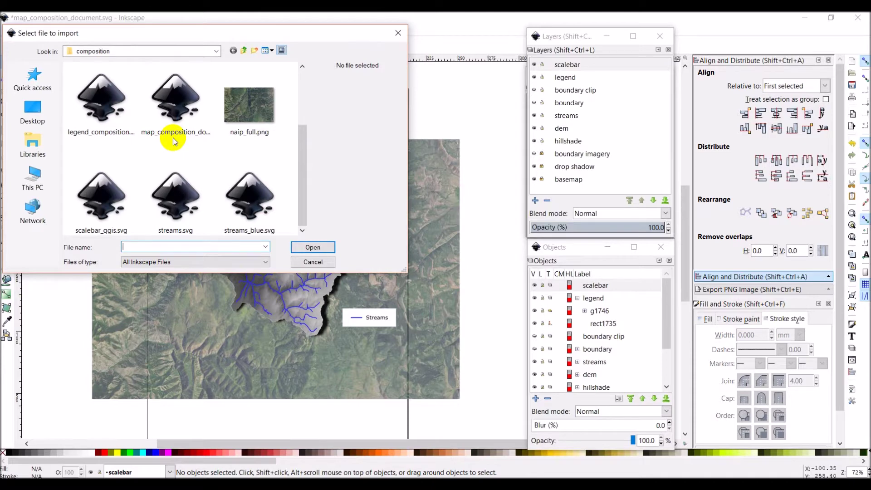
click(115, 213)
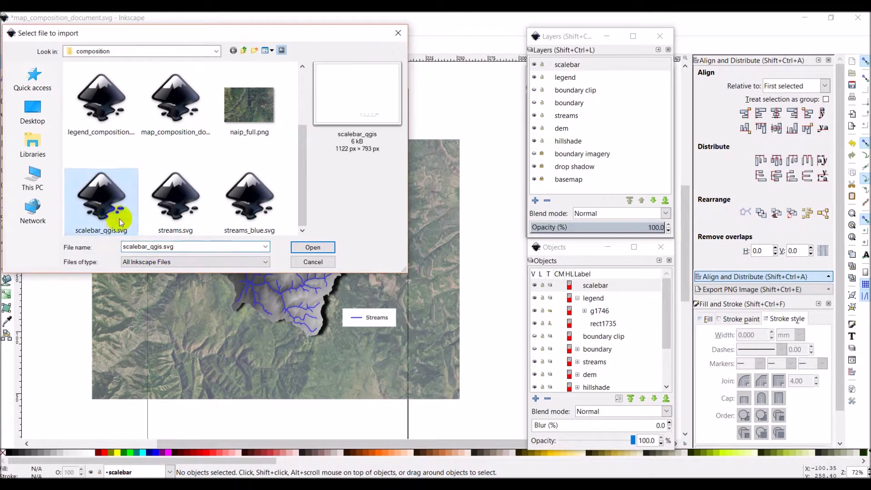
click(316, 249)
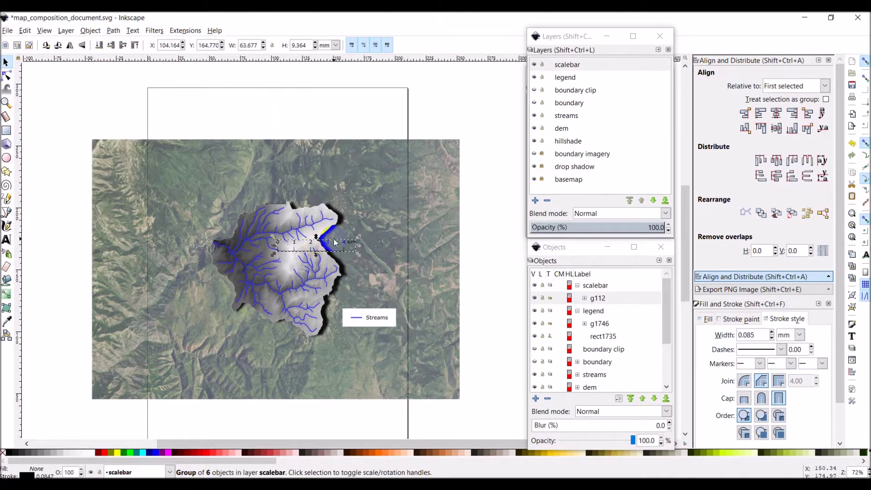
drag(335, 245, 354, 277)
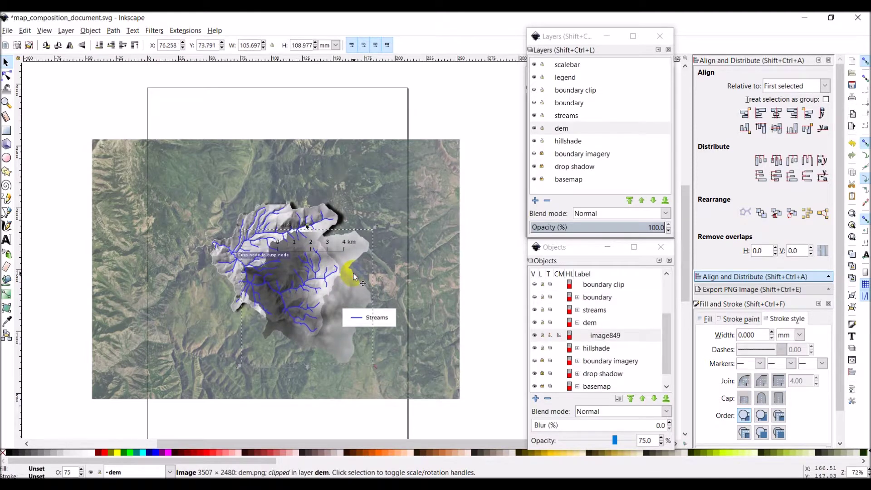
Undo the accidental dem move and lock the streams, dem and hillshade layers
key(ctrl+z)
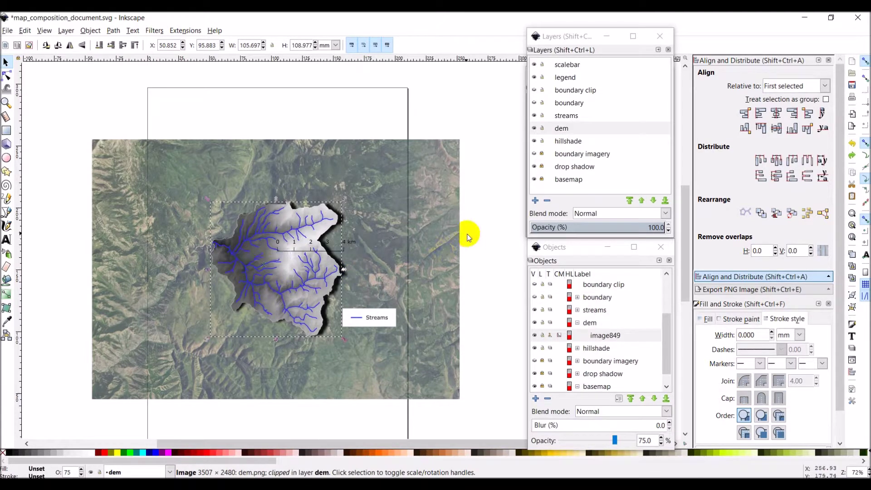
click(561, 64)
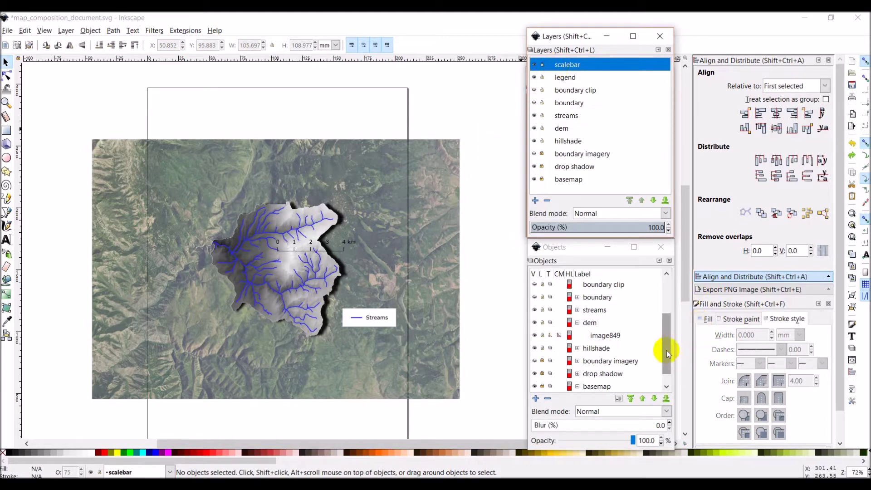
drag(667, 349, 672, 272)
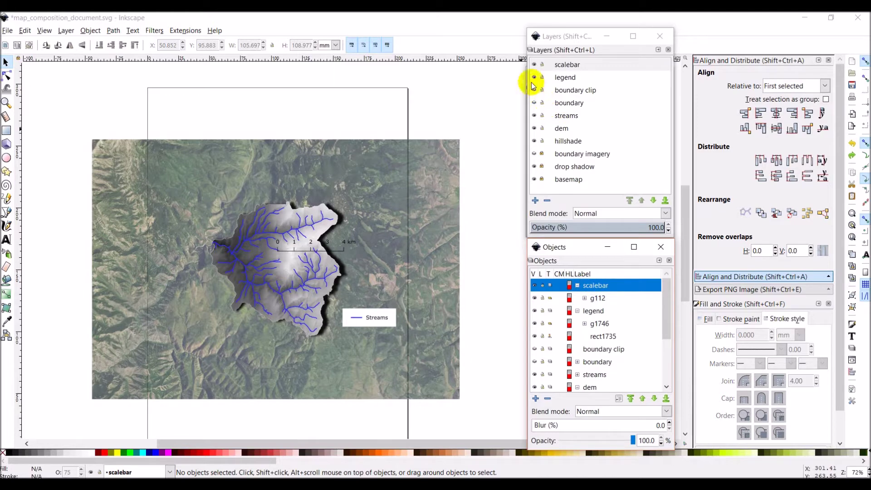
click(535, 116)
click(536, 116)
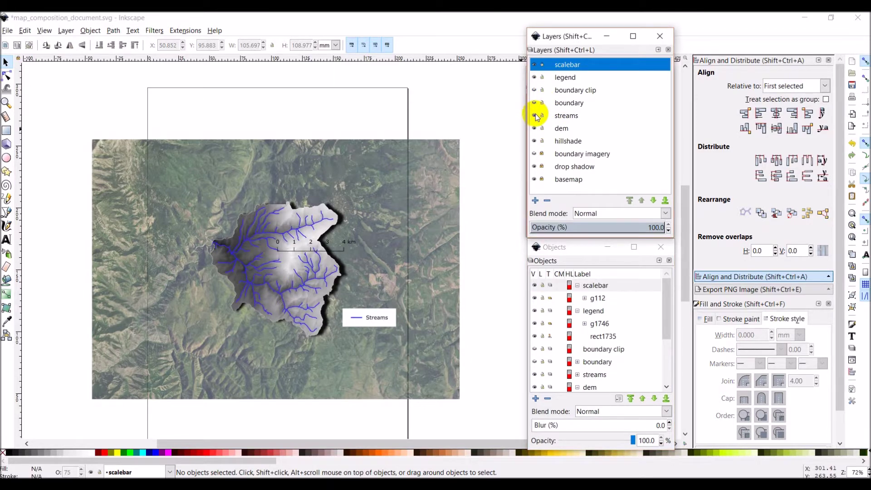
click(541, 116)
click(542, 128)
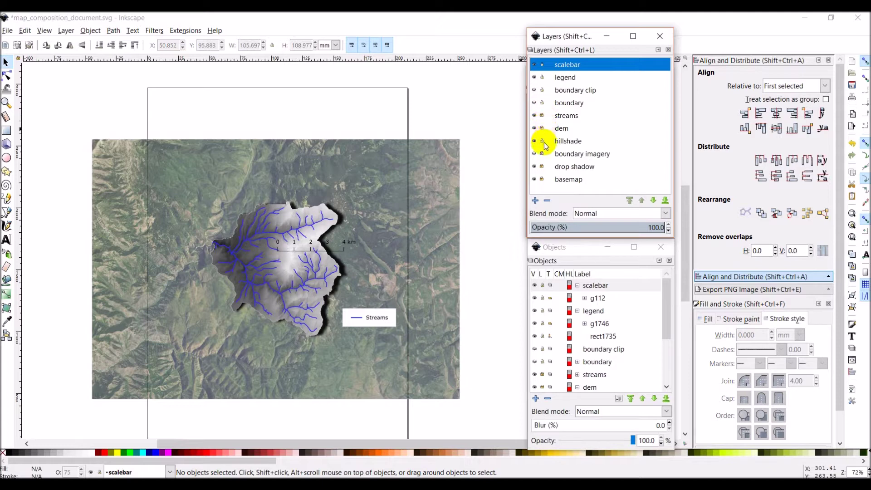
click(543, 141)
Move the 0–4 km scale bar to the map's lower right, below the Streams legend
drag(231, 187, 389, 267)
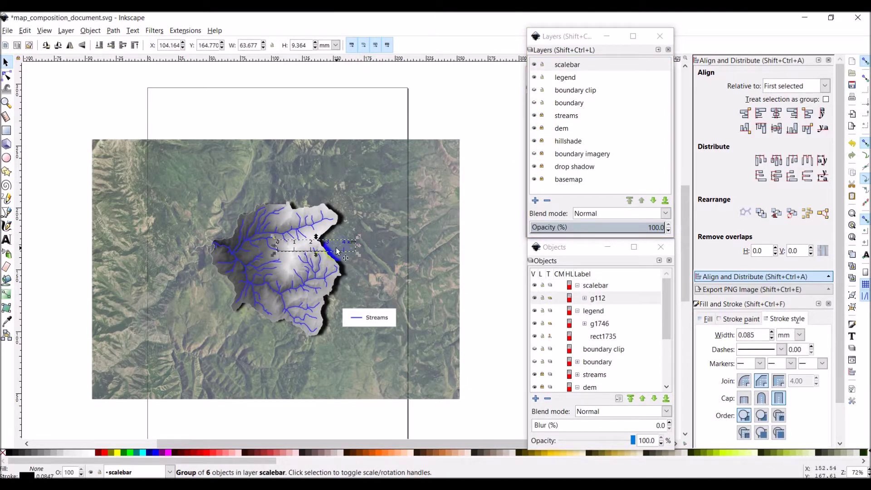
drag(337, 251, 376, 386)
click(379, 412)
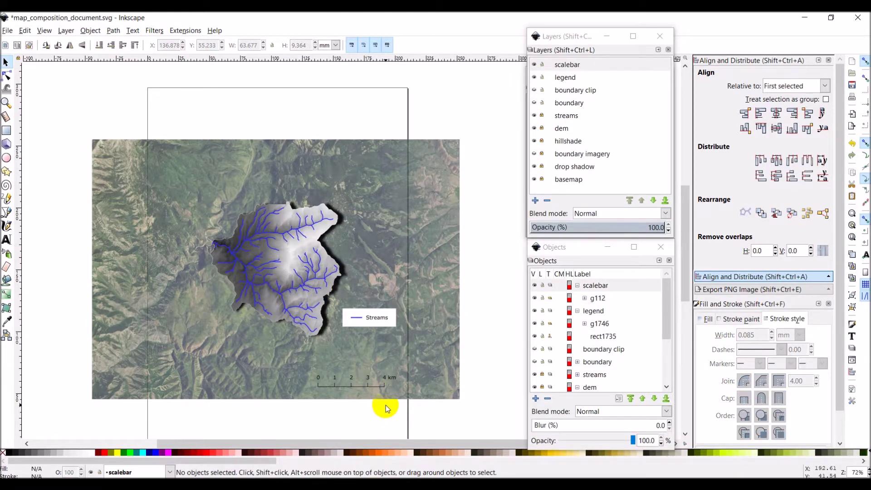
click(566, 66)
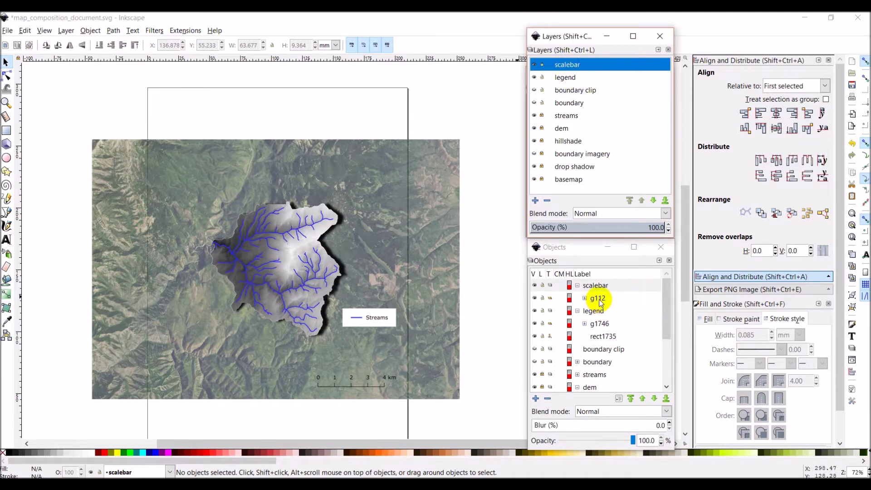
Draw a white rectangle over the scale bar and stack group g112 above rect1813
click(7, 131)
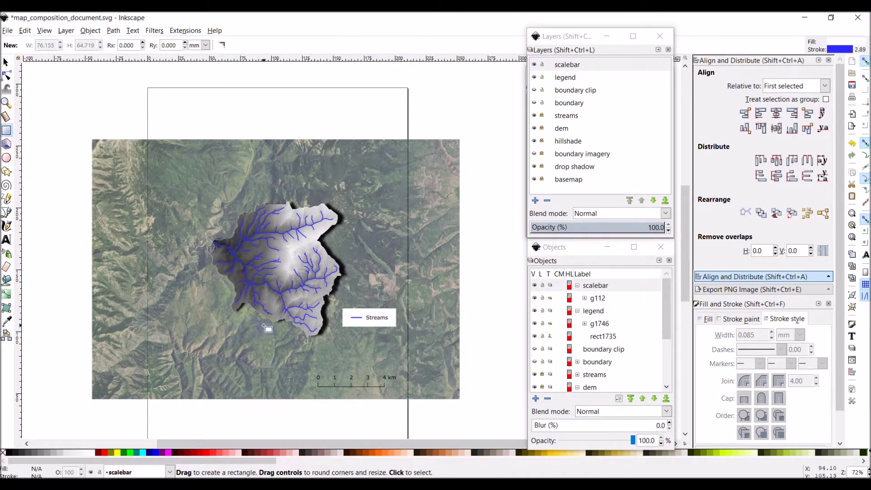
drag(310, 371, 400, 391)
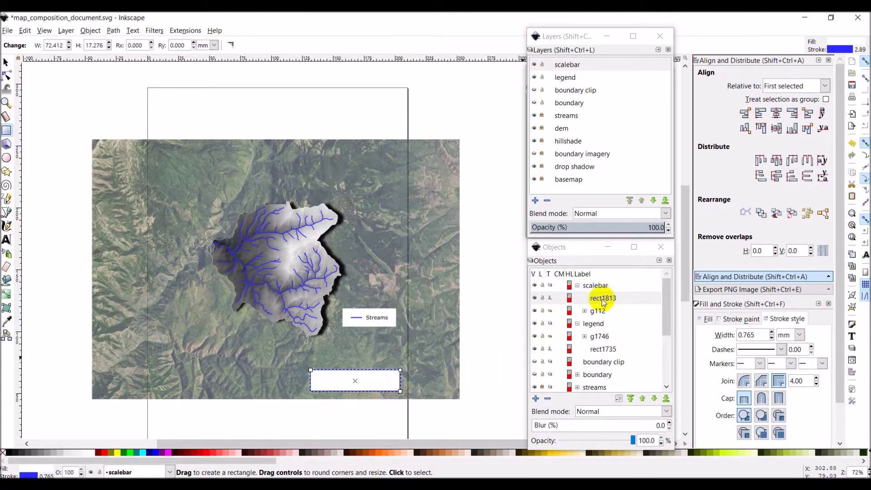
drag(598, 299, 608, 320)
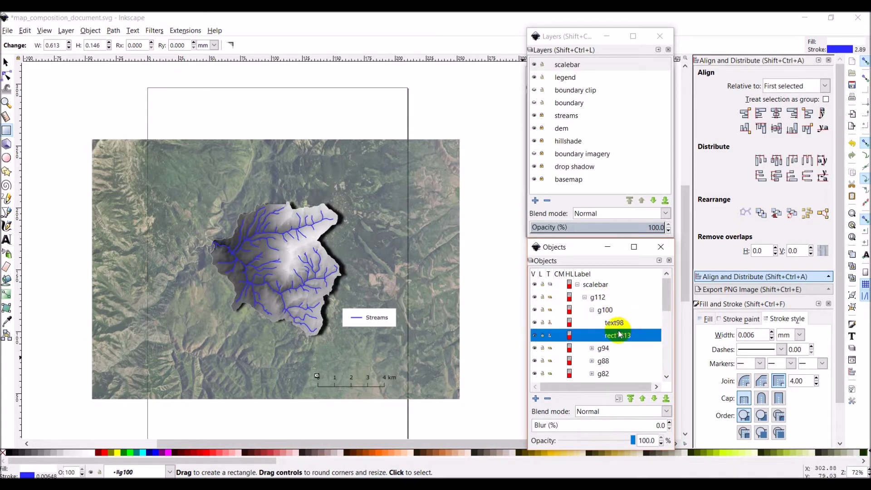
key(ctrl+z)
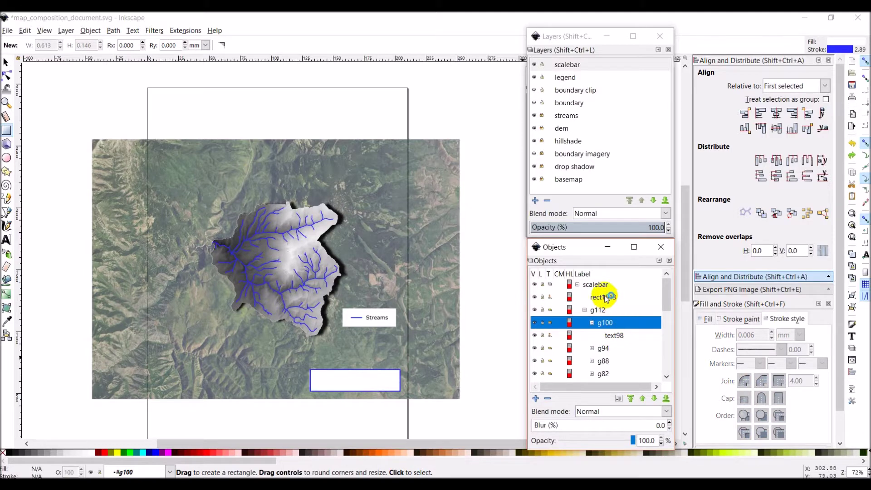
click(585, 310)
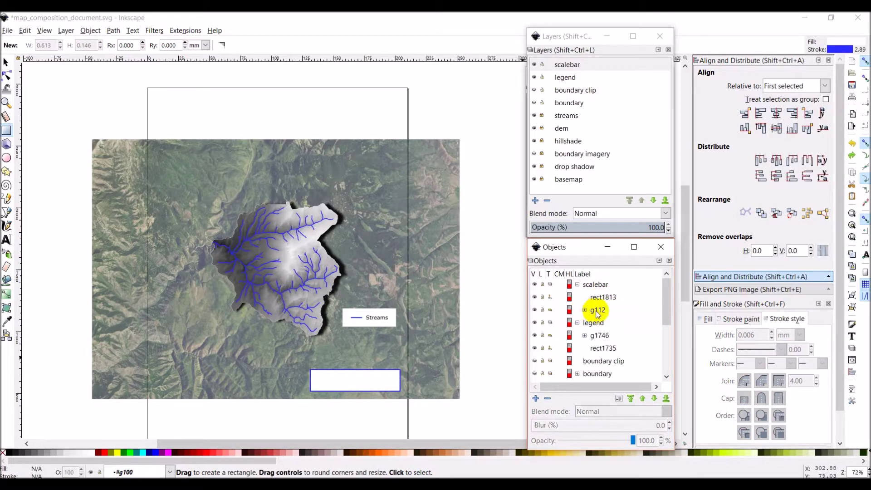
drag(596, 310, 596, 285)
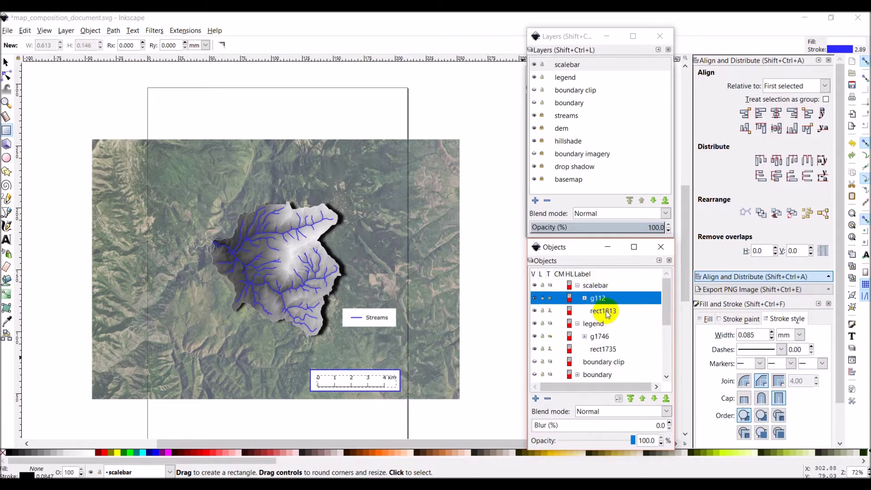
Remove rect1813's blue outline by setting its stroke paint to none
click(608, 312)
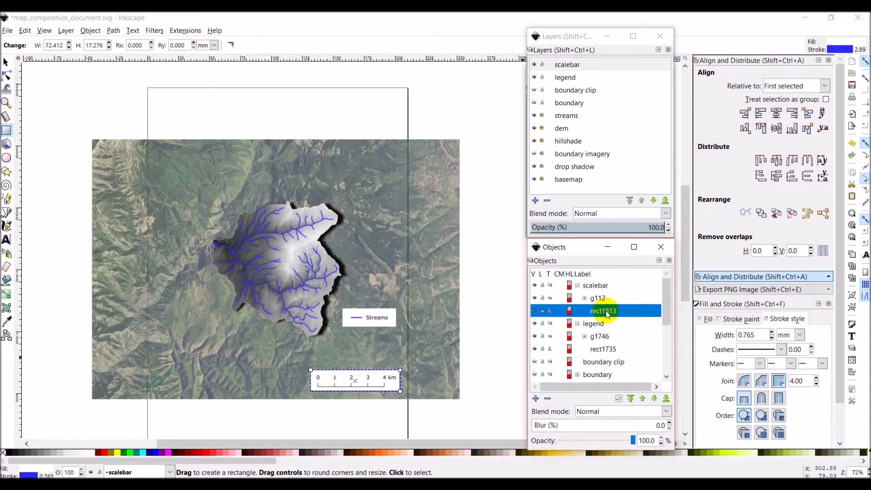
click(722, 320)
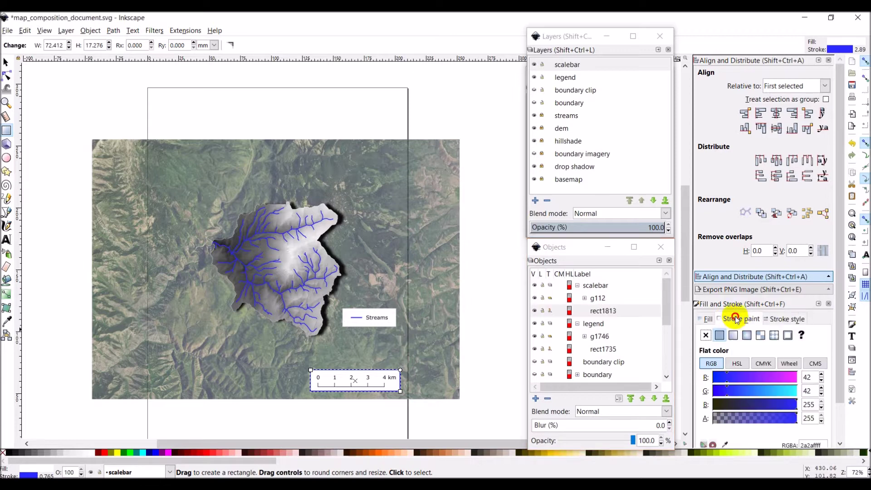
click(705, 336)
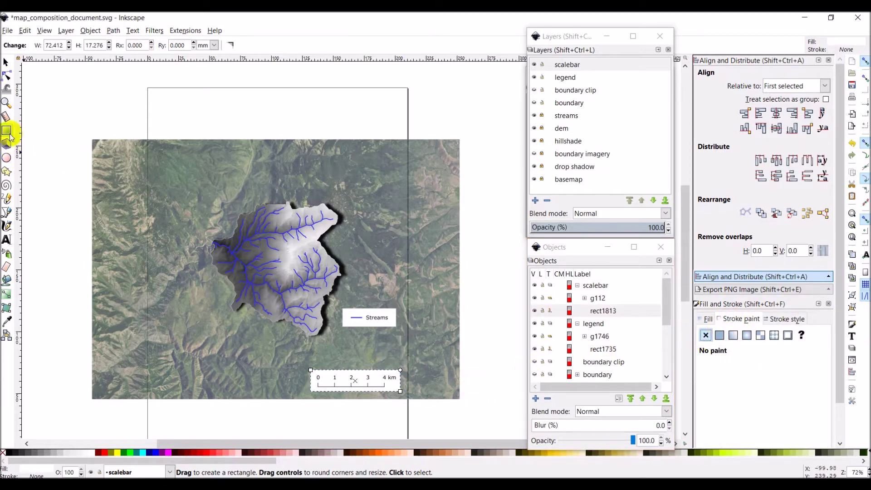
click(6, 62)
click(65, 176)
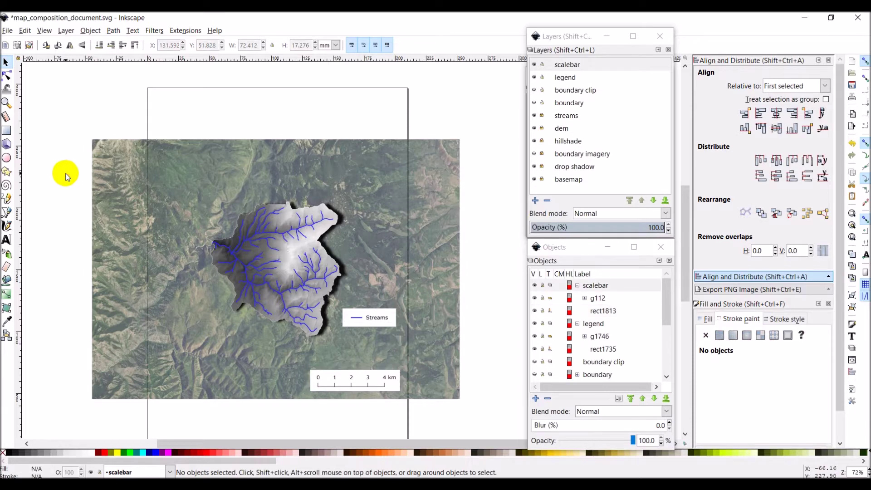